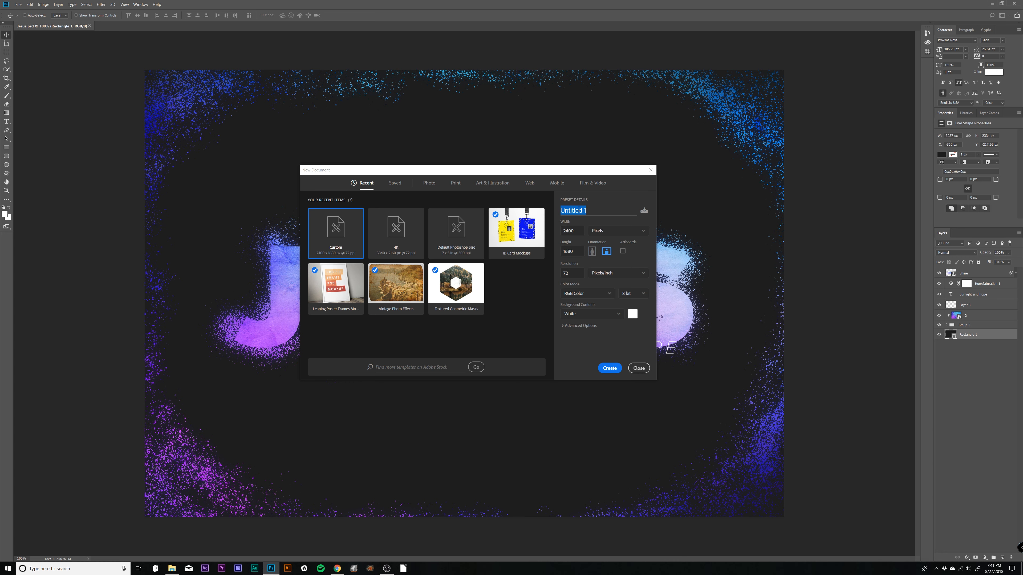
- Create a 2400 × 1680 pixel document at 72 pixels per inch named "Jesus Text"
{"action": "type", "text": "Jesus Text"}
{"action": "left_click", "coordinate": [610, 368]}
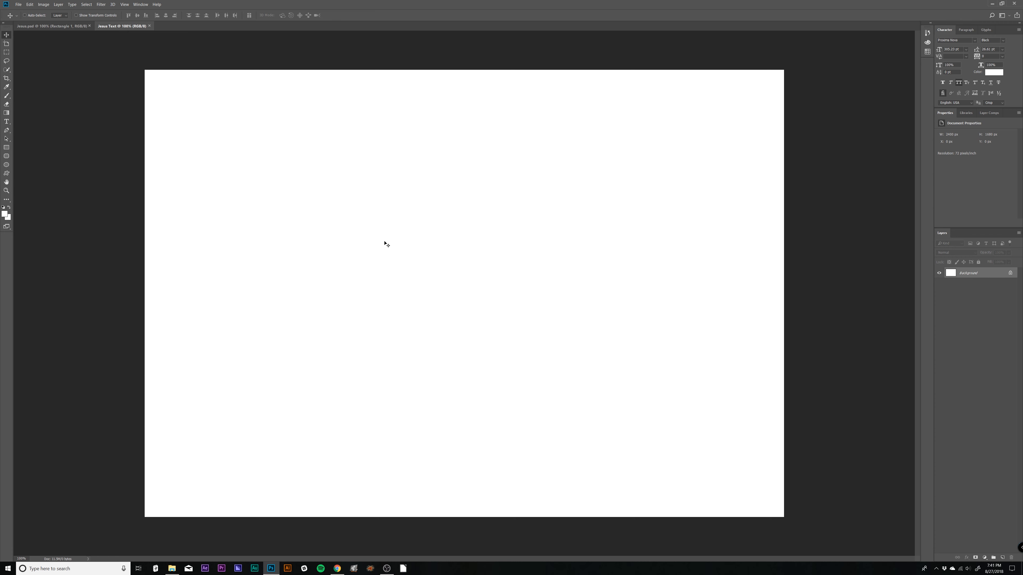
{"action": "key", "text": "ctrl+minus"}
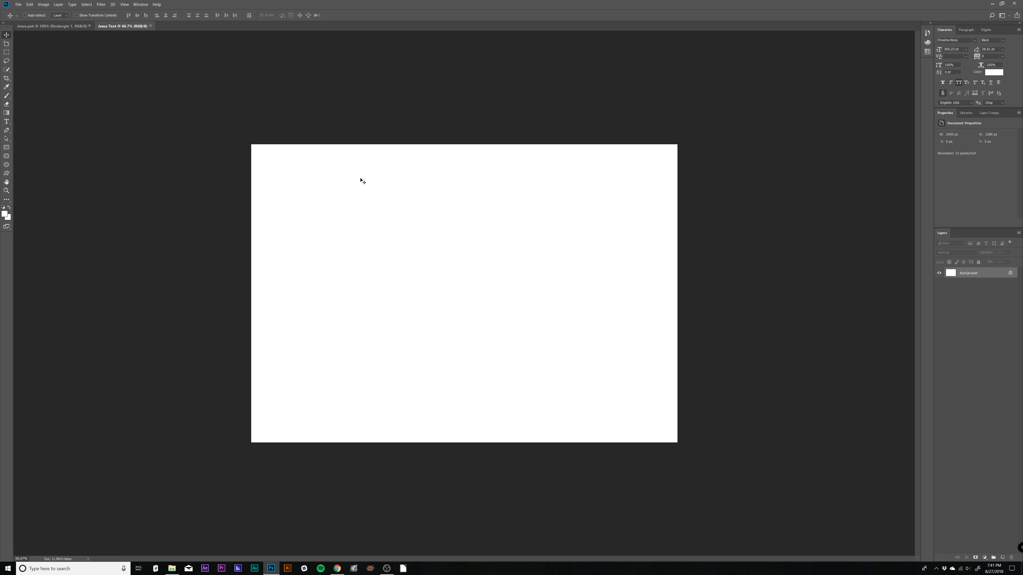
- Place the Watercolor PSD as an embedded object and scale it from its centre to about 113% so it overfills the canvas
{"action": "left_click", "coordinate": [19, 4]}
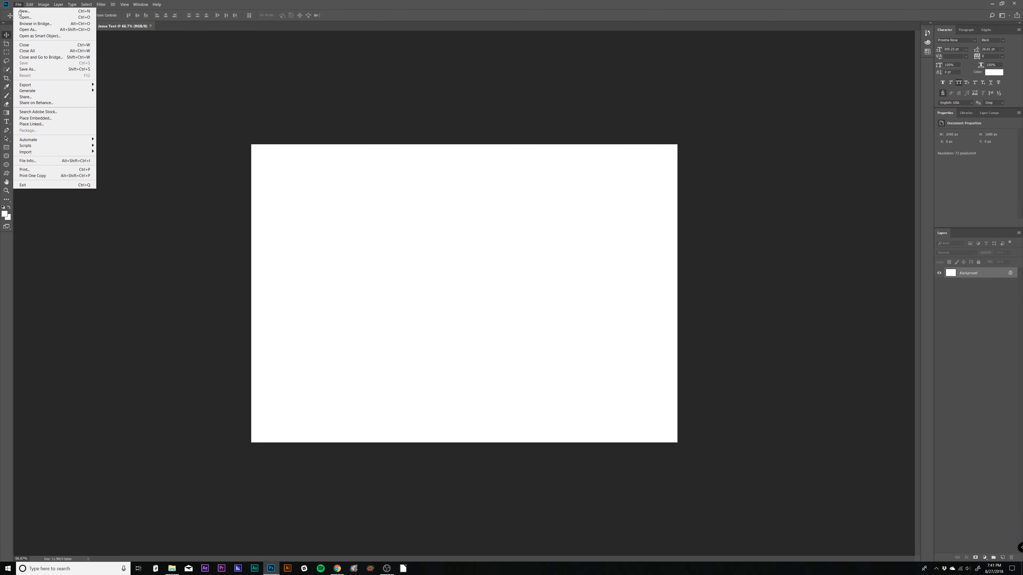
{"action": "left_click", "coordinate": [30, 119]}
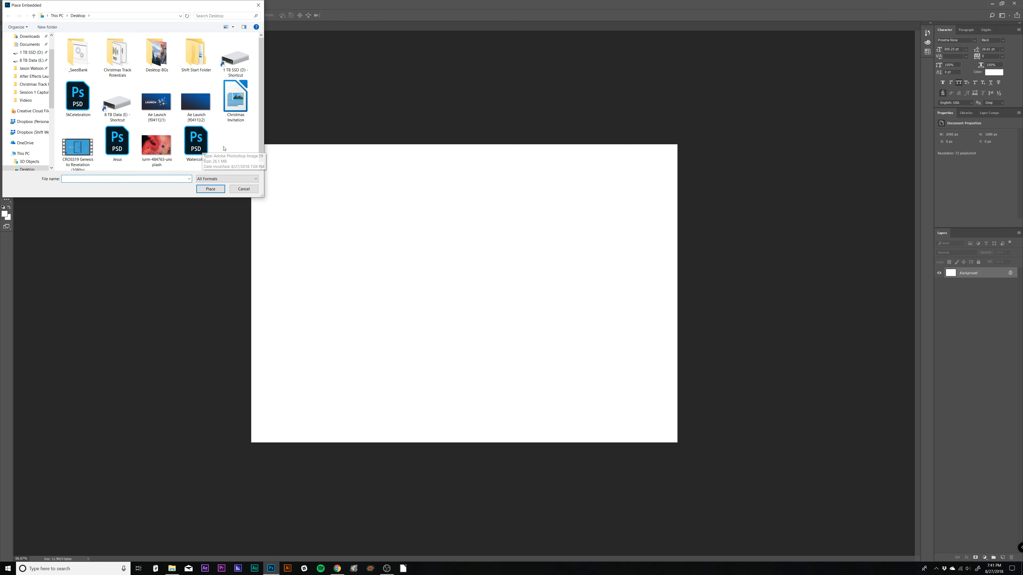
{"action": "left_click", "coordinate": [196, 140]}
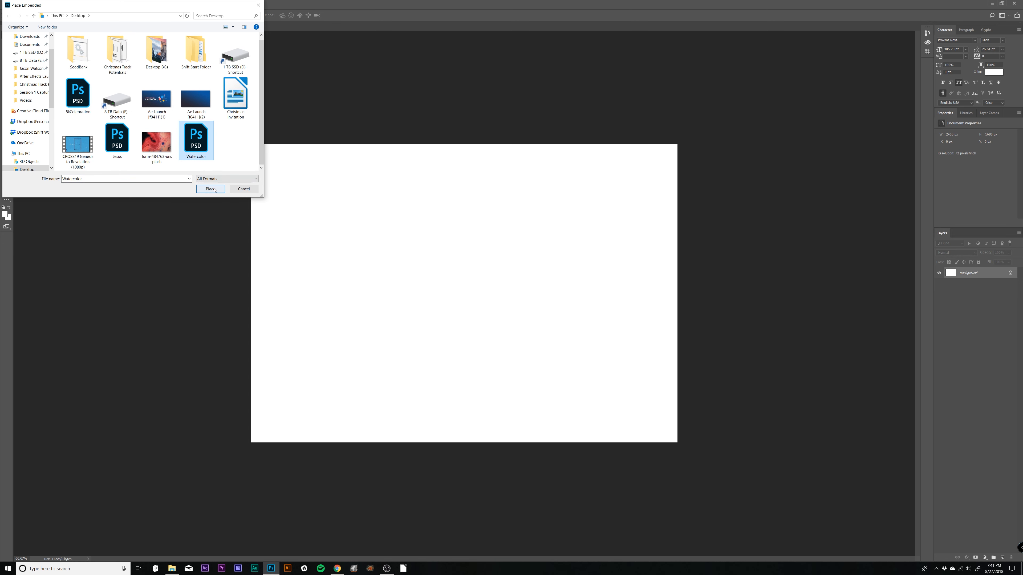
{"action": "left_click", "coordinate": [211, 189]}
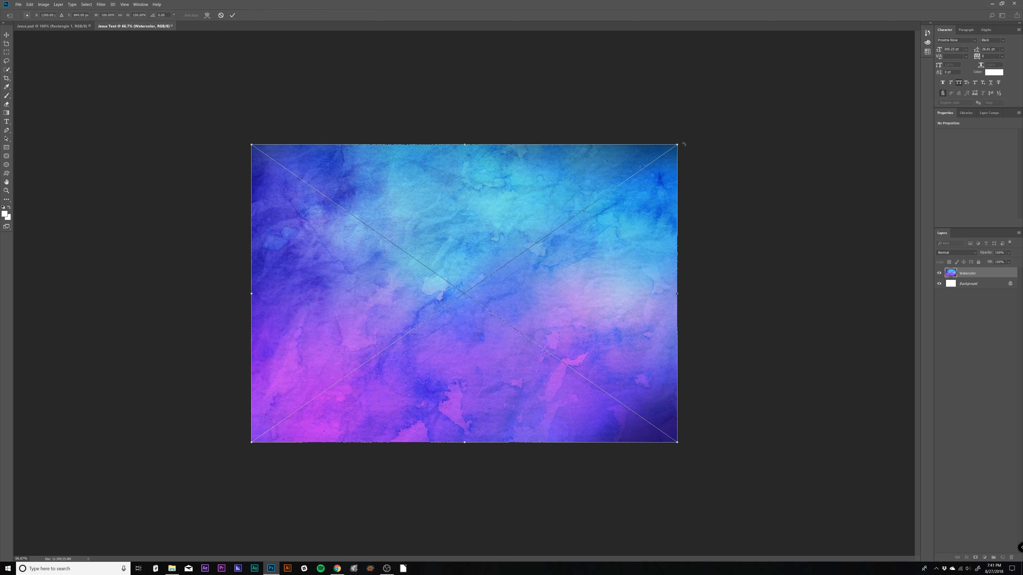
{"action": "left_click_drag", "start_coordinate": [678, 144], "coordinate": [710, 131]}
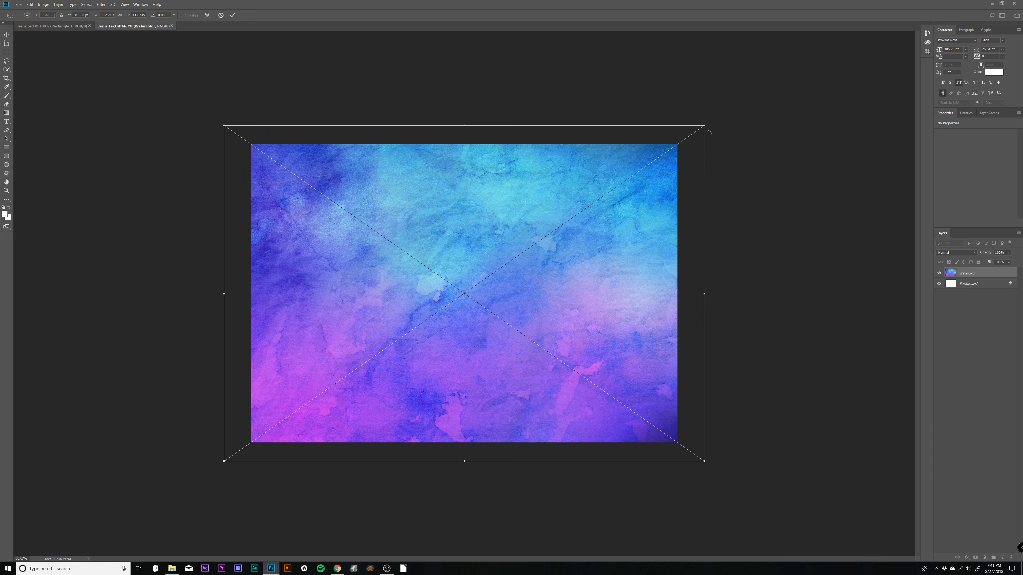
{"action": "key", "text": "Return"}
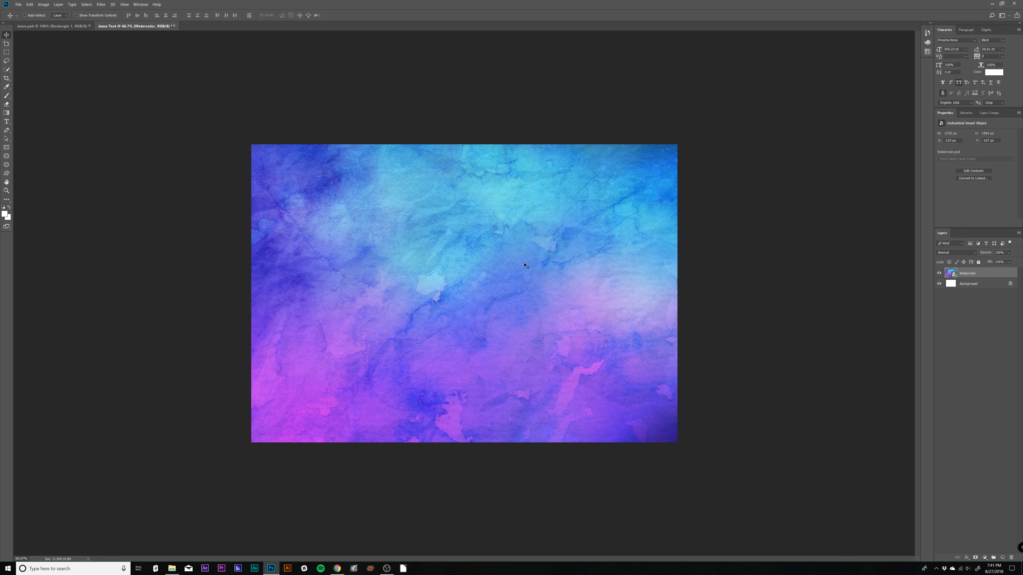
- Add the white text "JESUS" over the watercolor and move it to the centre of the canvas
{"action": "key", "text": "t"}
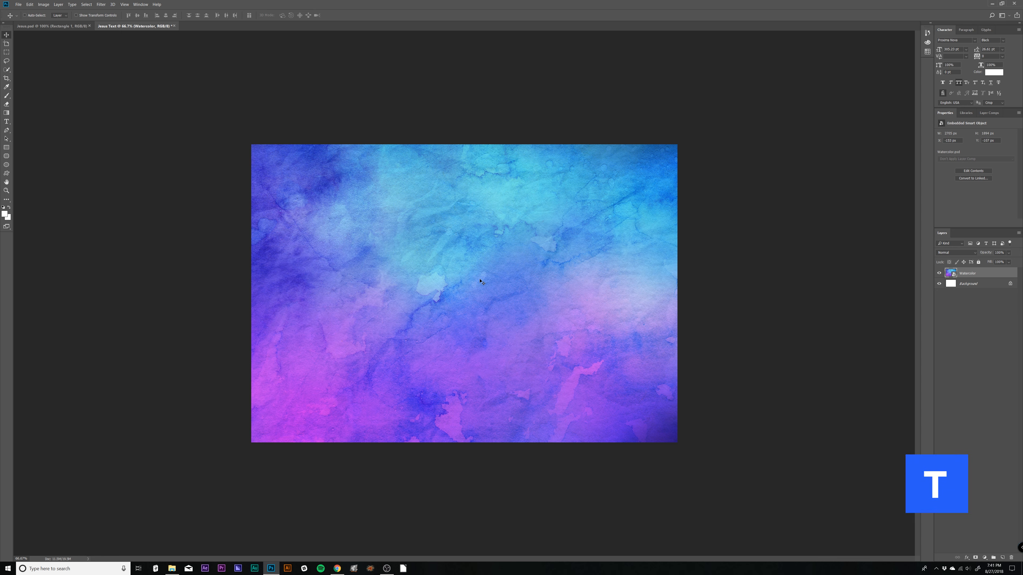
{"action": "left_click", "coordinate": [456, 287]}
{"action": "type", "text": "JESUS"}
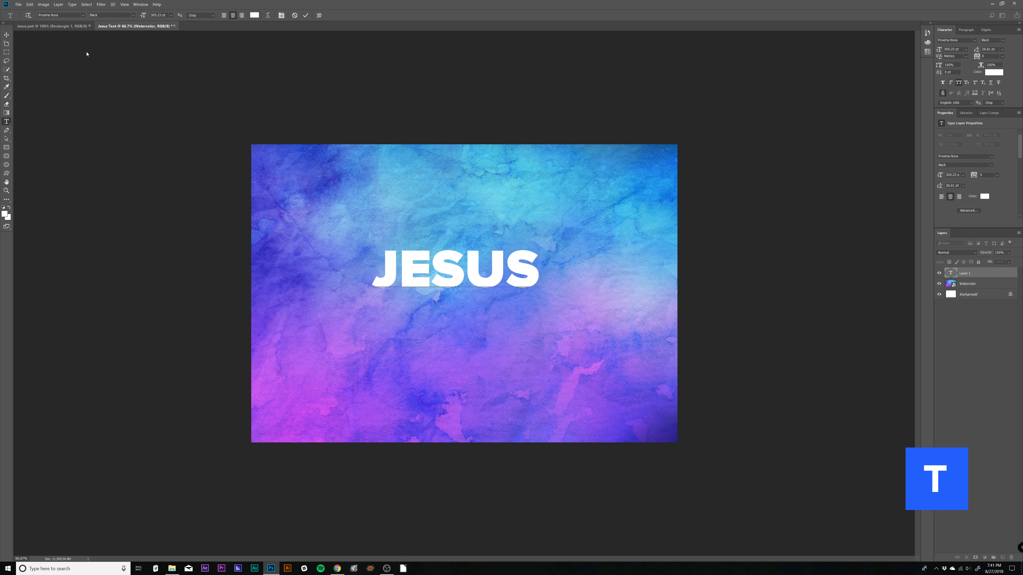
{"action": "left_click", "coordinate": [6, 35]}
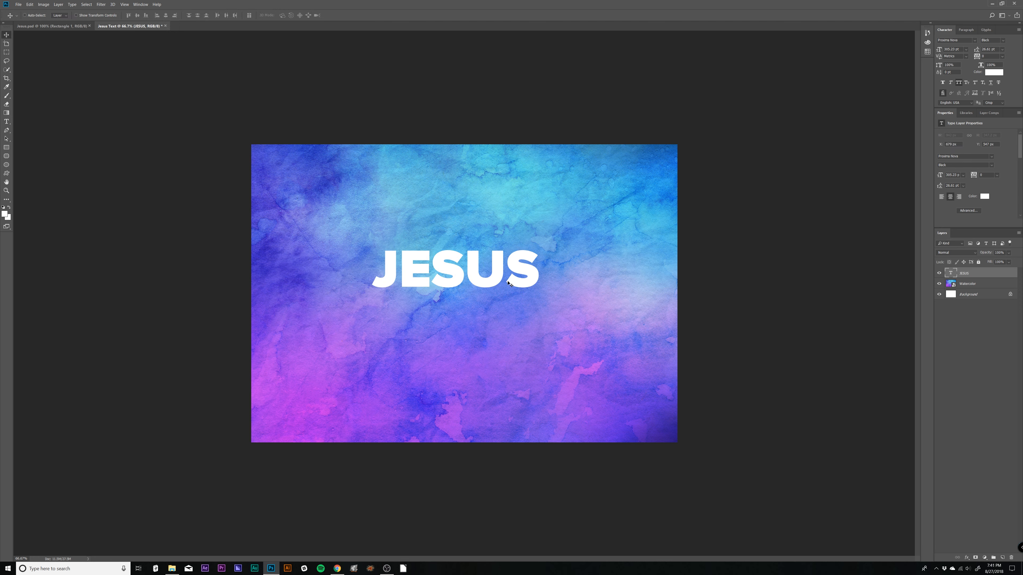
{"action": "left_click_drag", "start_coordinate": [507, 281], "coordinate": [517, 300]}
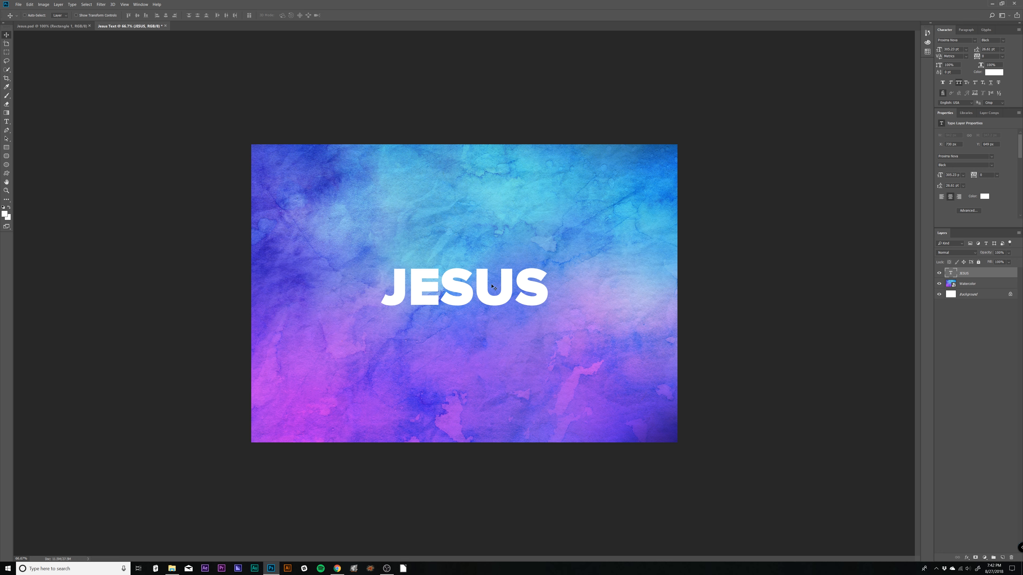
- Scale the JESUS text proportionally to about 159% and recentre it vertically on the canvas
{"action": "key", "text": "ctrl+t"}
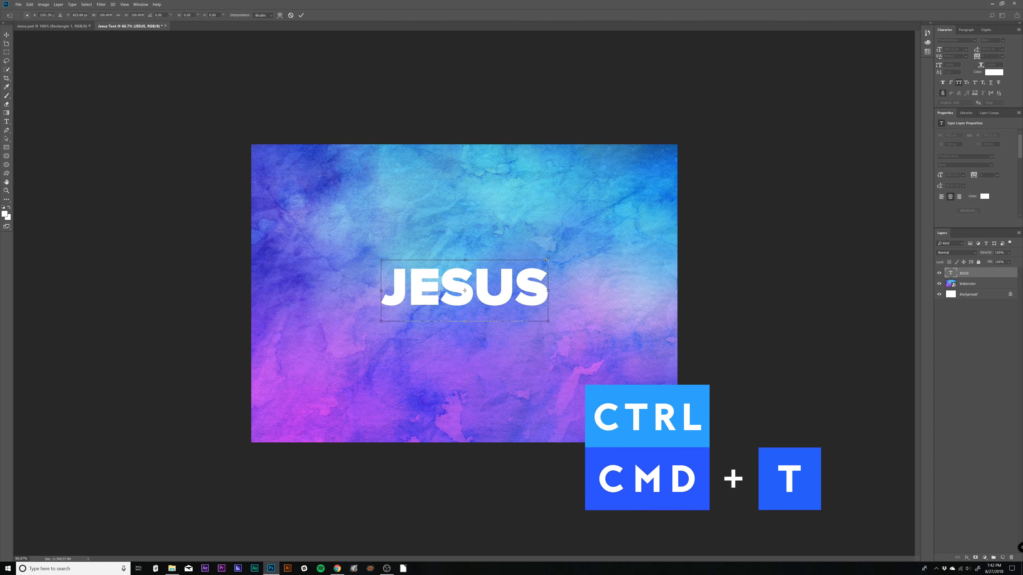
{"action": "left_click_drag", "start_coordinate": [547, 260], "coordinate": [596, 241]}
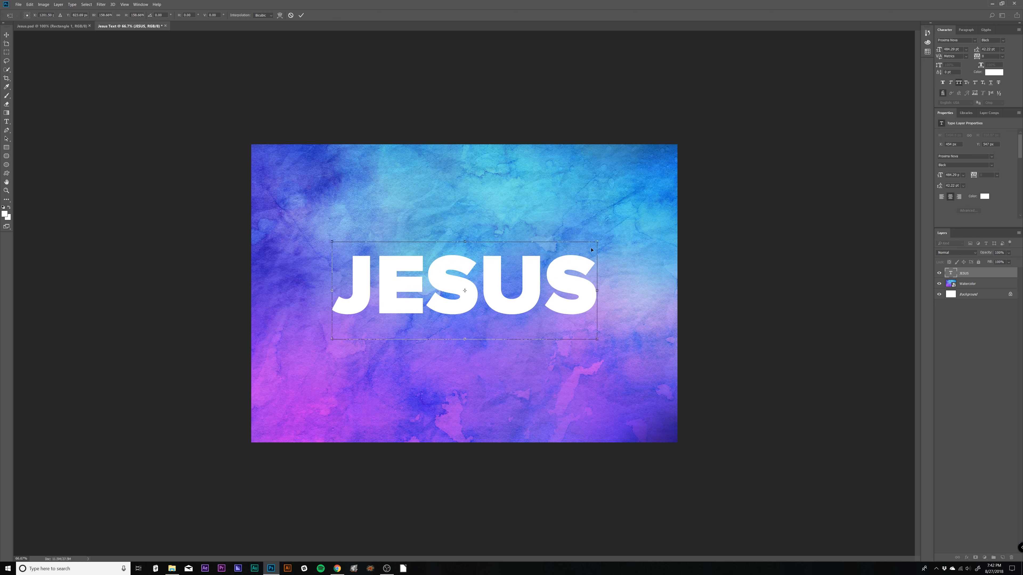
{"action": "key", "text": "Return"}
{"action": "left_click_drag", "start_coordinate": [544, 284], "coordinate": [544, 293]}
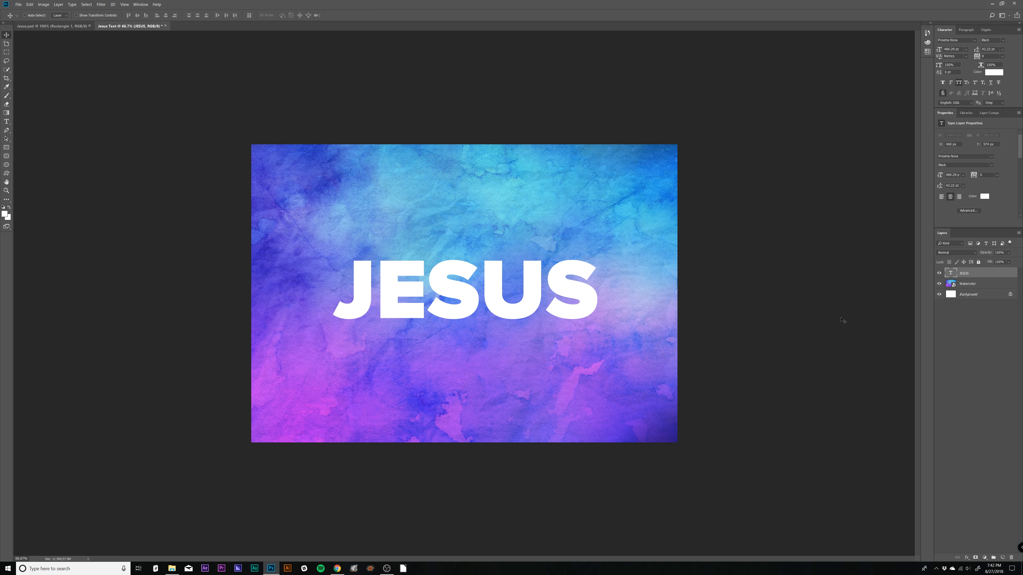
- Group the JESUS text layer and add a new empty layer above it inside the group
{"action": "key", "text": "ctrl+g"}
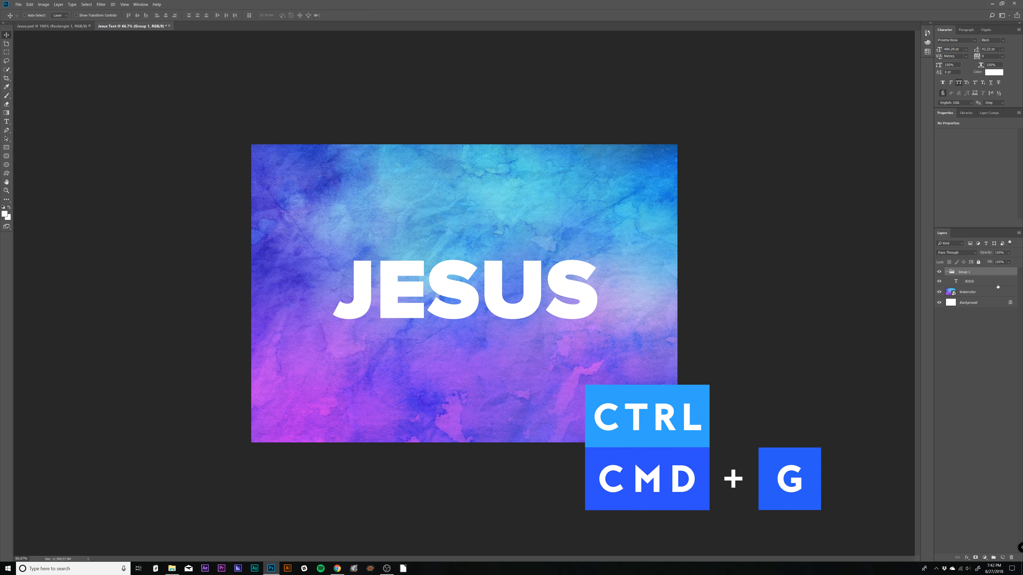
{"action": "left_click", "coordinate": [973, 282]}
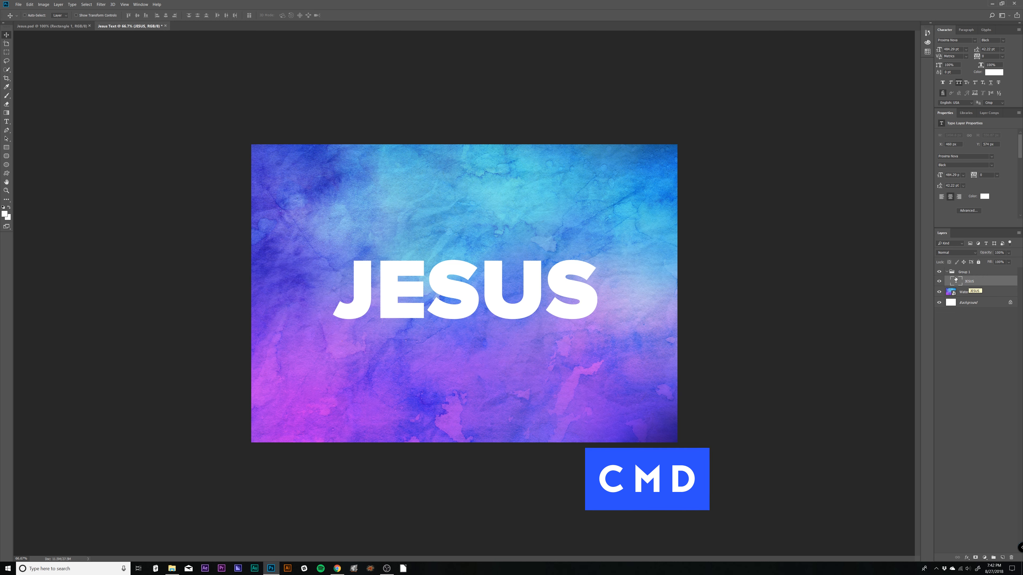
{"action": "left_click", "coordinate": [1003, 558]}
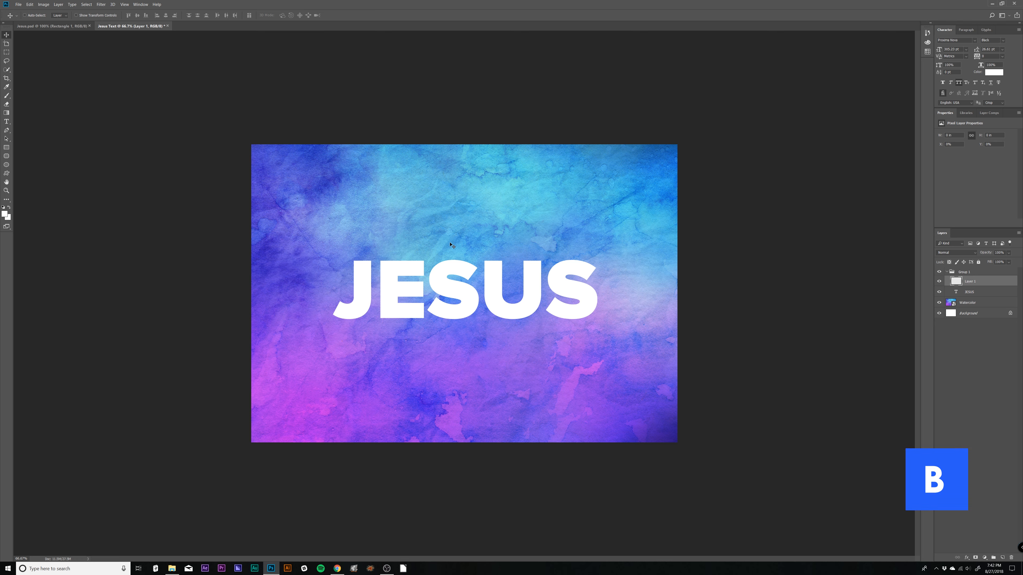
- With the Brush tool active, open Adobe's Get More Brushes page, look through the downloadable brush packs, and return to Photoshop
{"action": "key", "text": "b"}
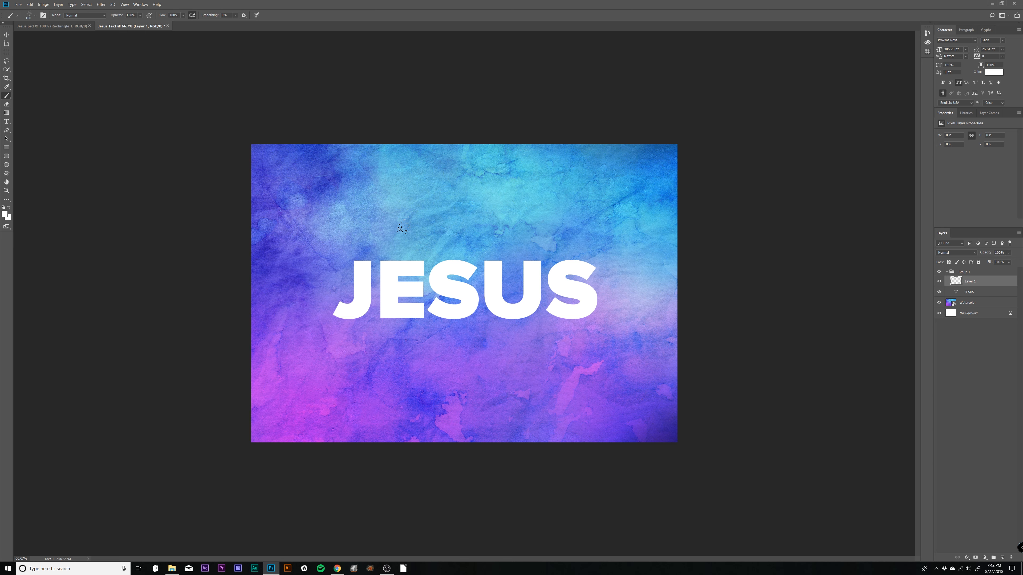
{"action": "left_click", "coordinate": [36, 17]}
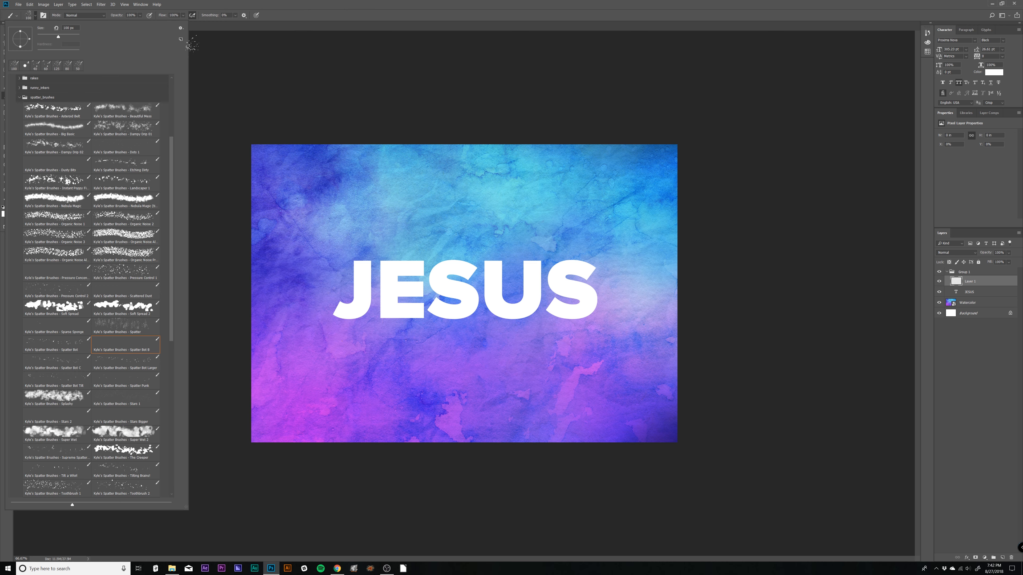
{"action": "left_click", "coordinate": [181, 28]}
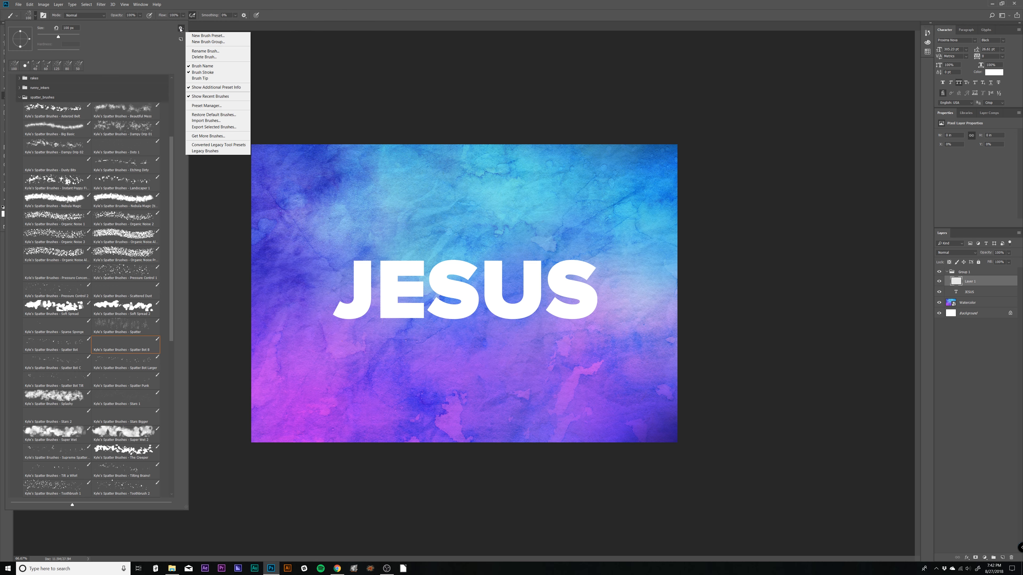
{"action": "left_click", "coordinate": [209, 136]}
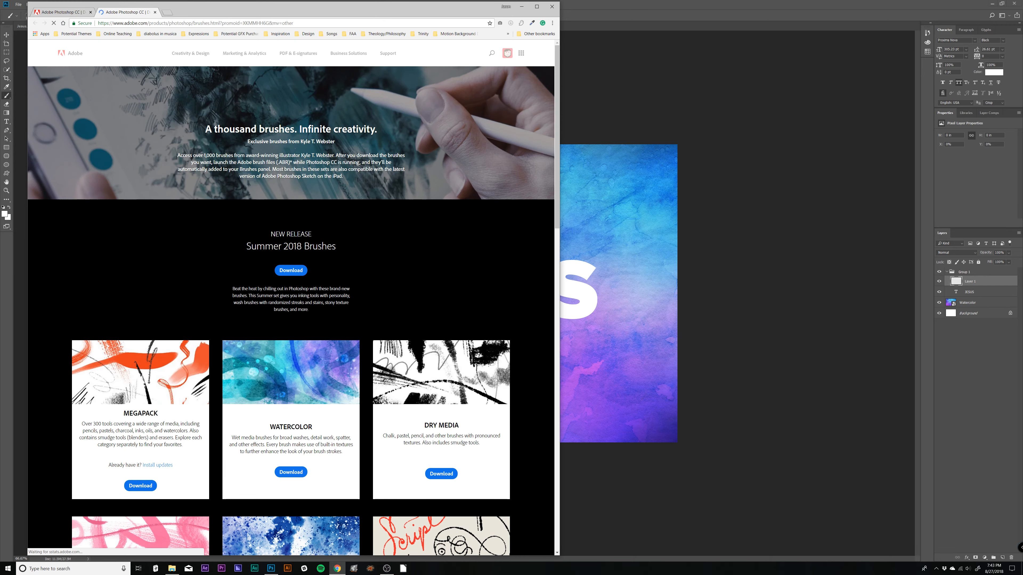
{"action": "scroll", "coordinate": [284, 181], "scroll_direction": "down", "scroll_amount": 6}
{"action": "scroll", "coordinate": [284, 180], "scroll_direction": "down", "scroll_amount": 7}
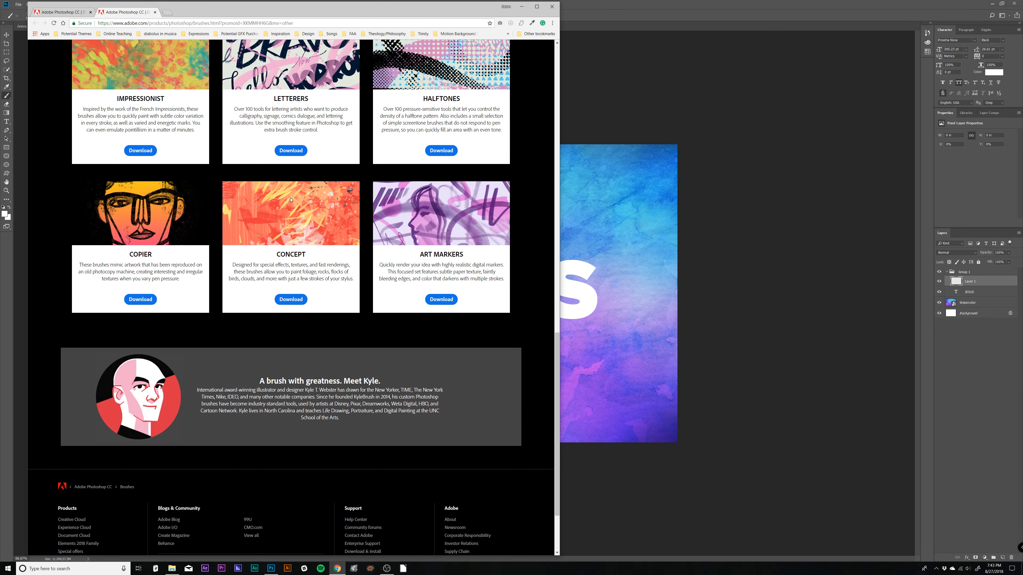
{"action": "scroll", "coordinate": [329, 211], "scroll_direction": "up", "scroll_amount": 7}
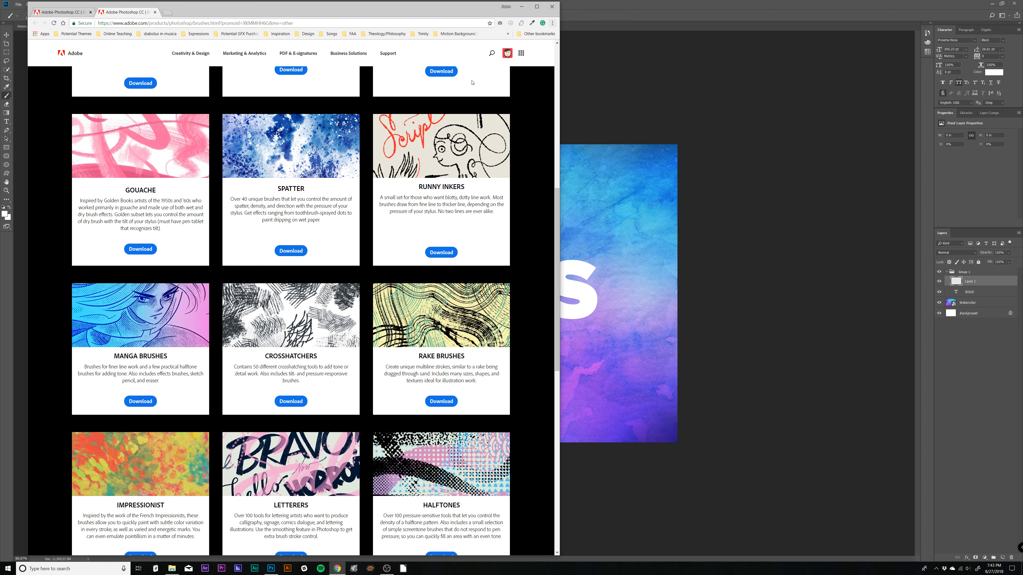
{"action": "left_click", "coordinate": [591, 36]}
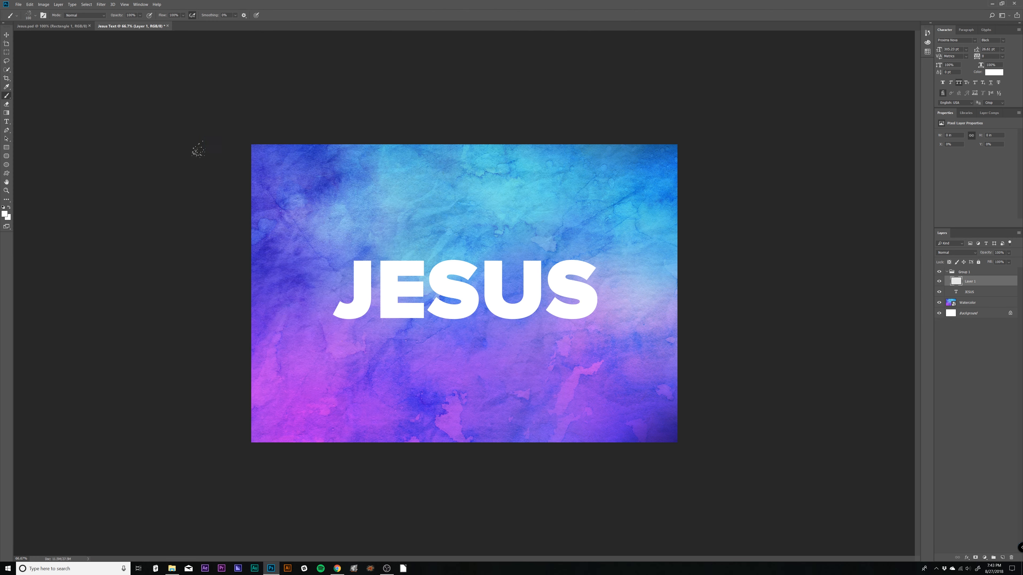
{"action": "left_click", "coordinate": [35, 17]}
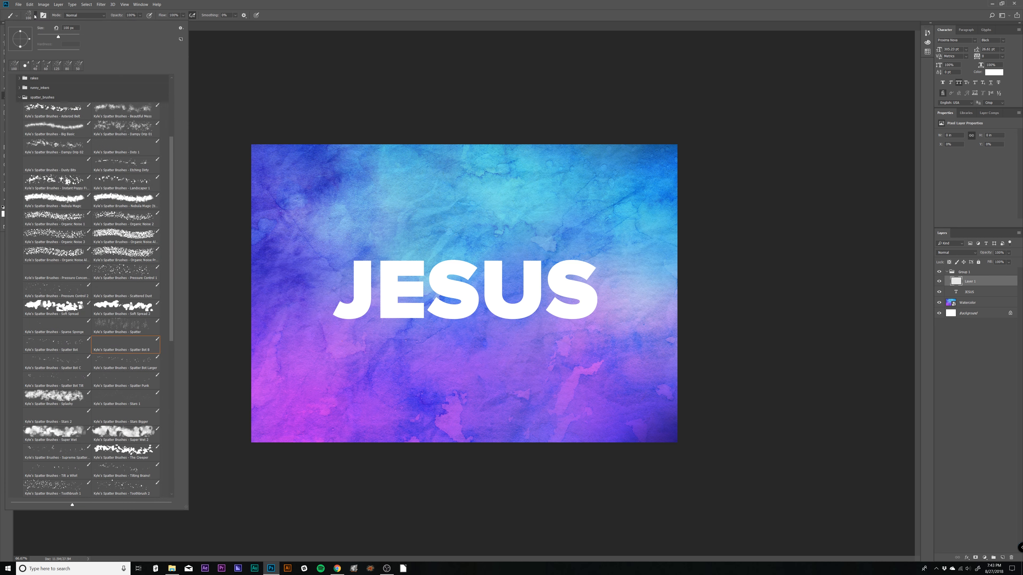
{"action": "left_click", "coordinate": [181, 28]}
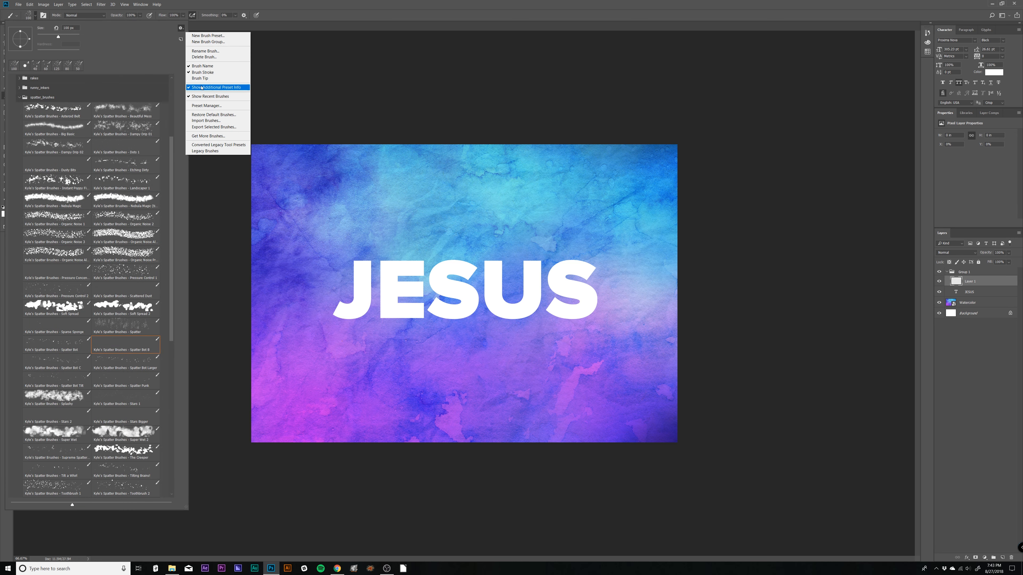
{"action": "left_click", "coordinate": [205, 121]}
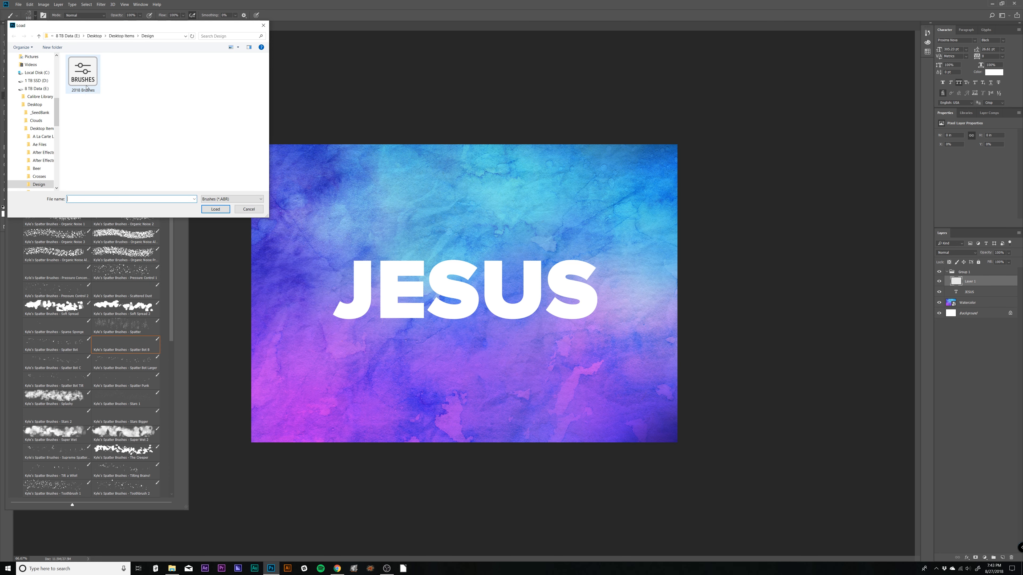
{"action": "left_click", "coordinate": [87, 85]}
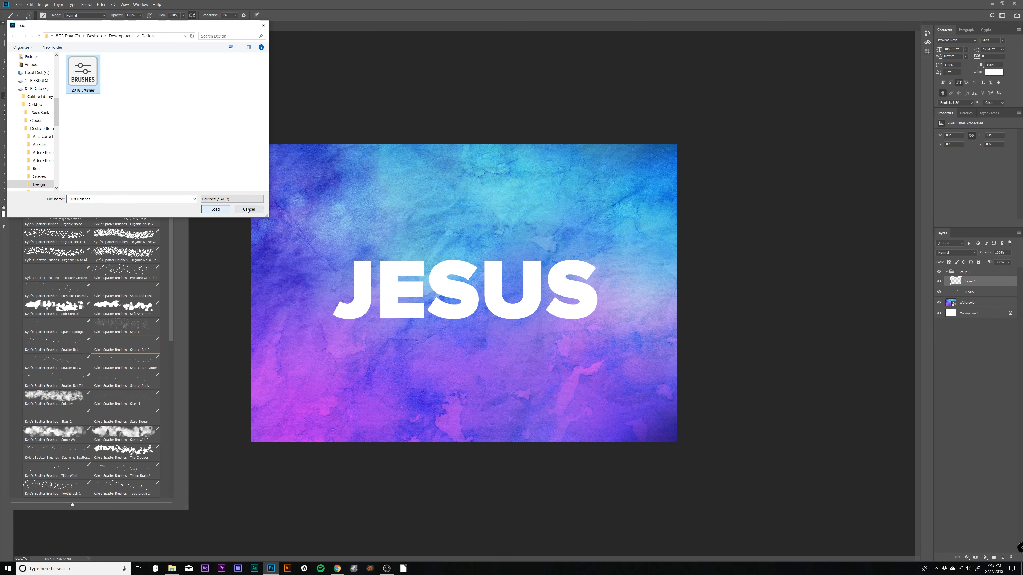
{"action": "left_click", "coordinate": [210, 208]}
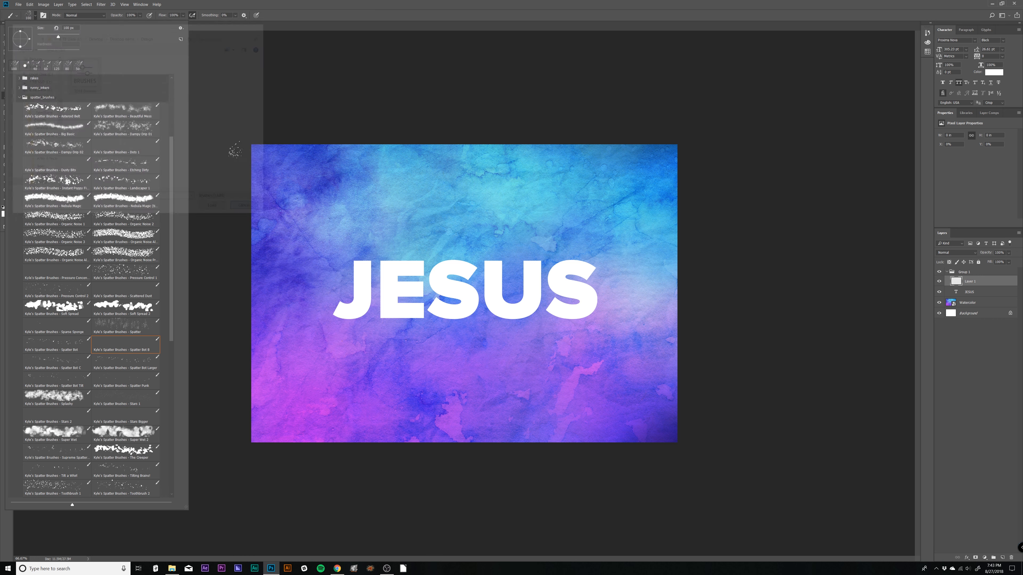
- Select the Pressure Control 1 brush from Kyle T Webster's spatter_brushes set and keep white as the foreground colour
{"action": "left_click", "coordinate": [25, 97]}
{"action": "left_click", "coordinate": [13, 146]}
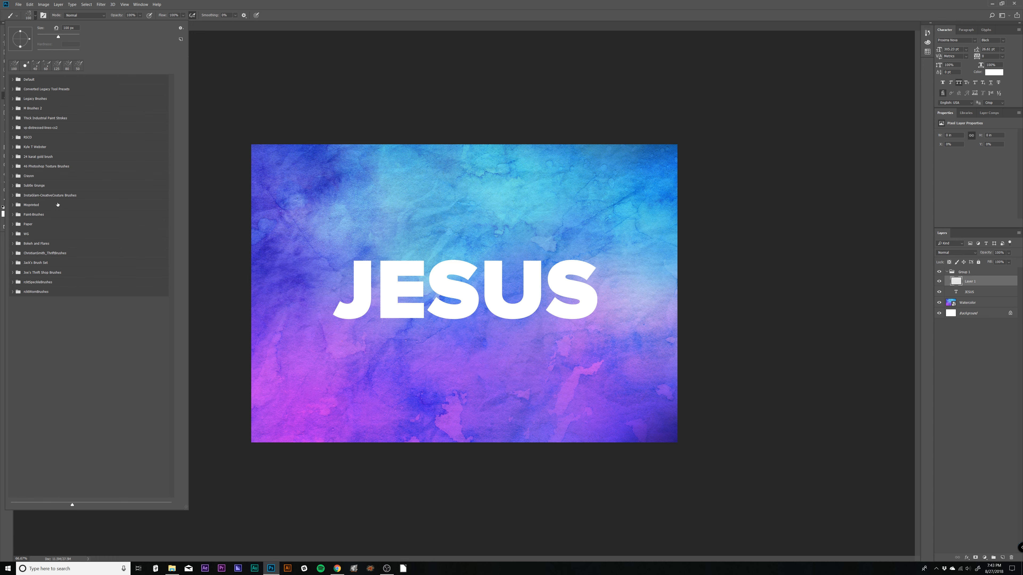
{"action": "left_click", "coordinate": [41, 149]}
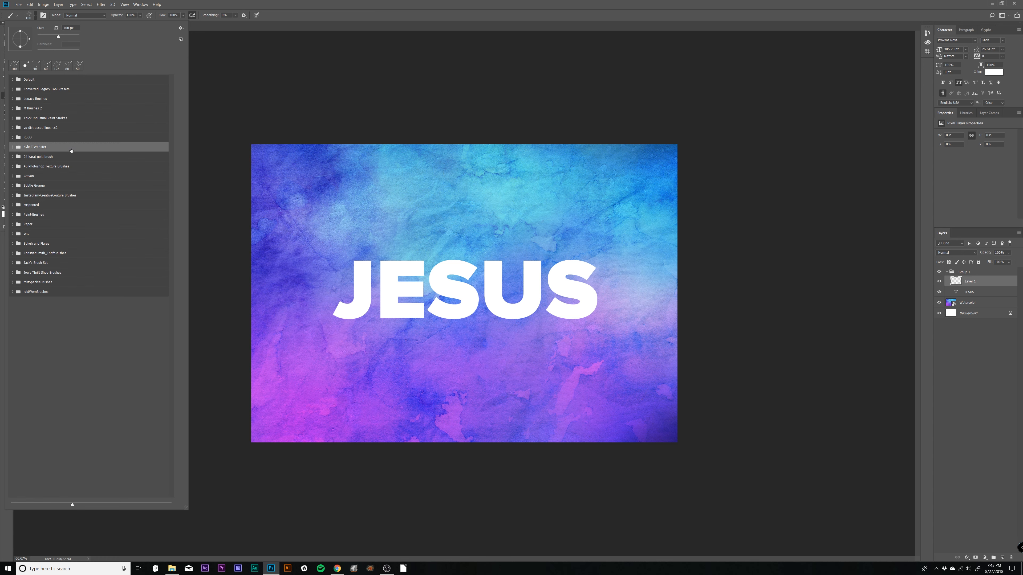
{"action": "left_click", "coordinate": [12, 147]}
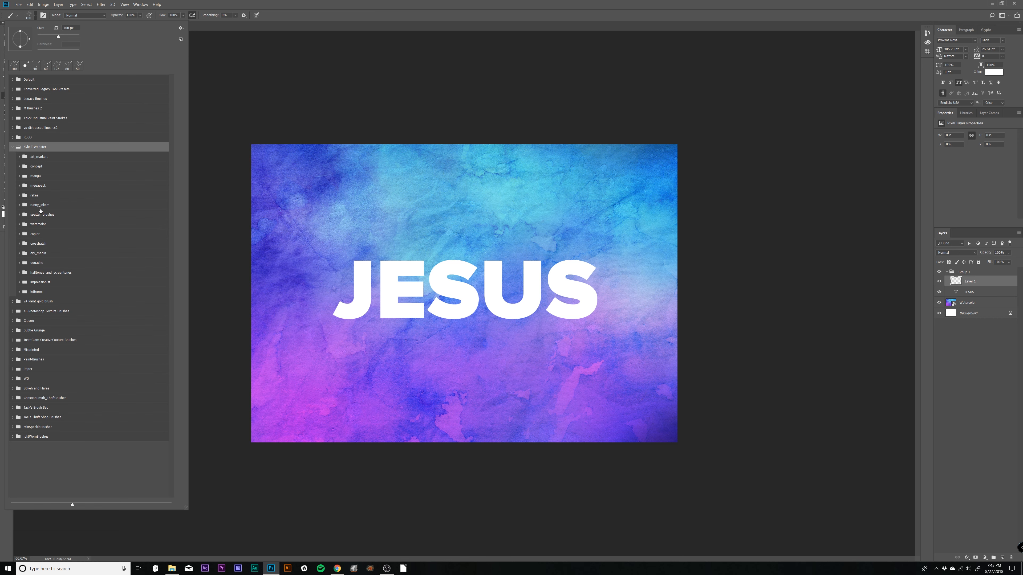
{"action": "left_click", "coordinate": [45, 217]}
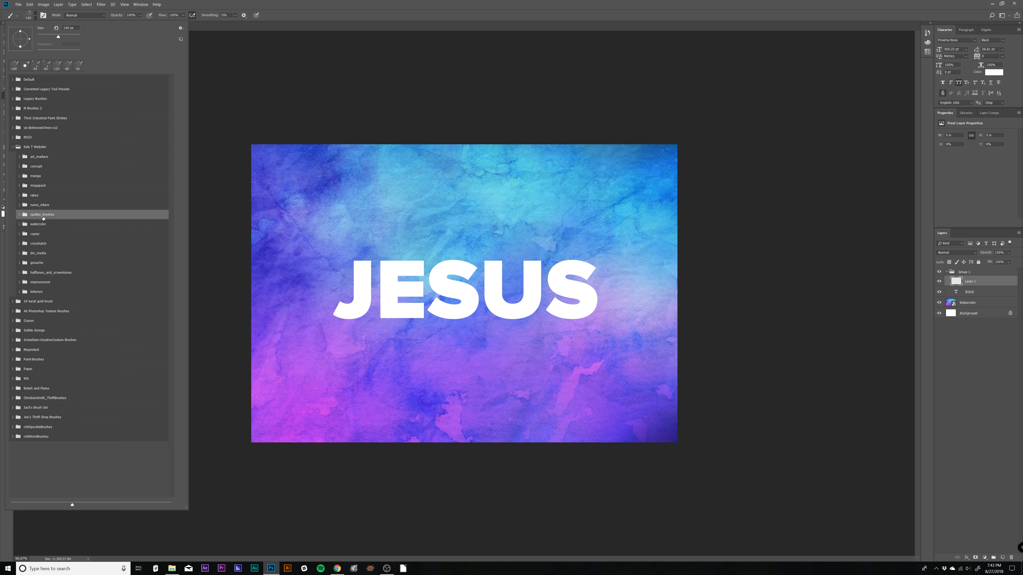
{"action": "left_click", "coordinate": [19, 216]}
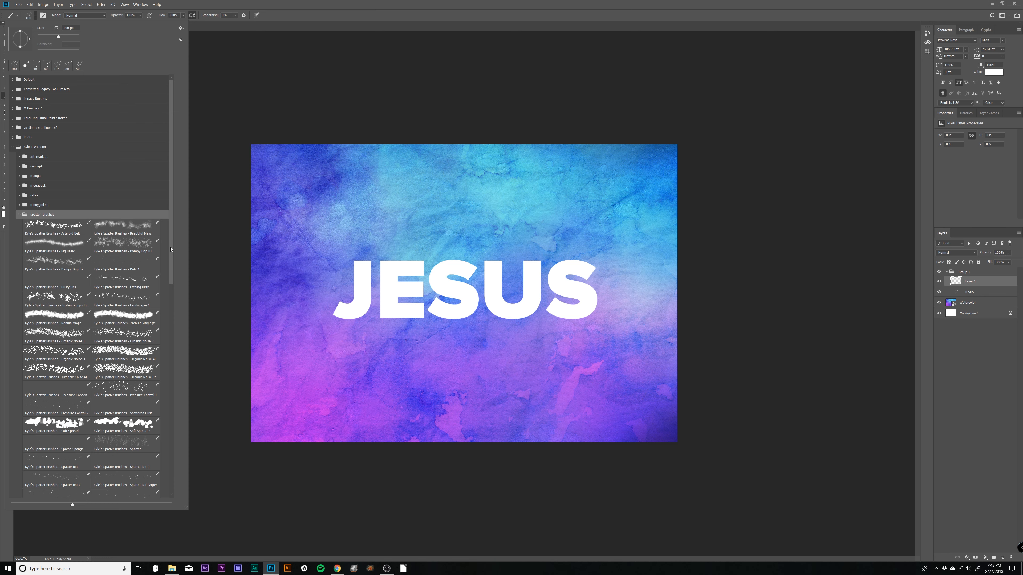
{"action": "scroll", "coordinate": [134, 286], "scroll_direction": "down", "scroll_amount": 4}
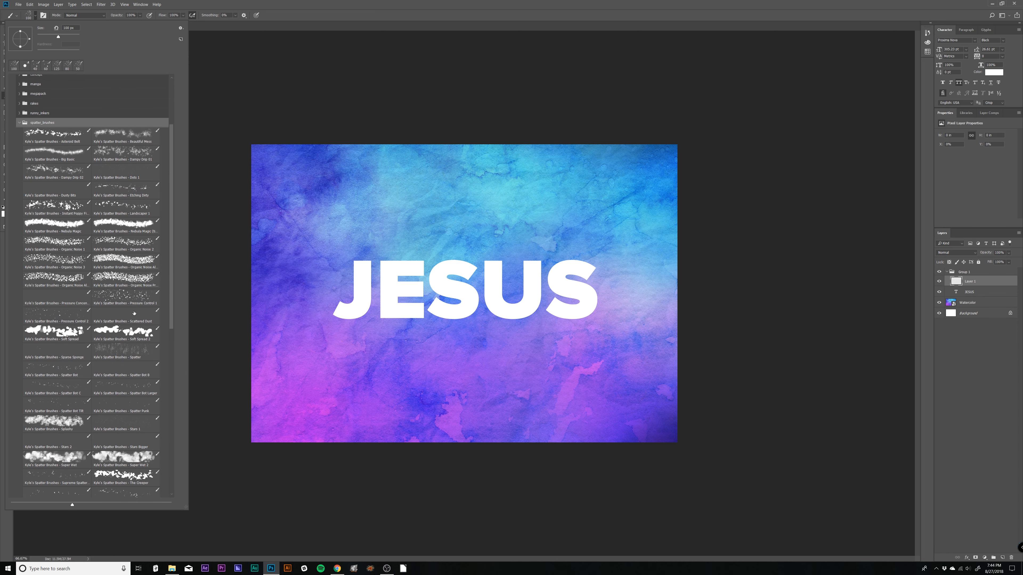
{"action": "left_click", "coordinate": [132, 301]}
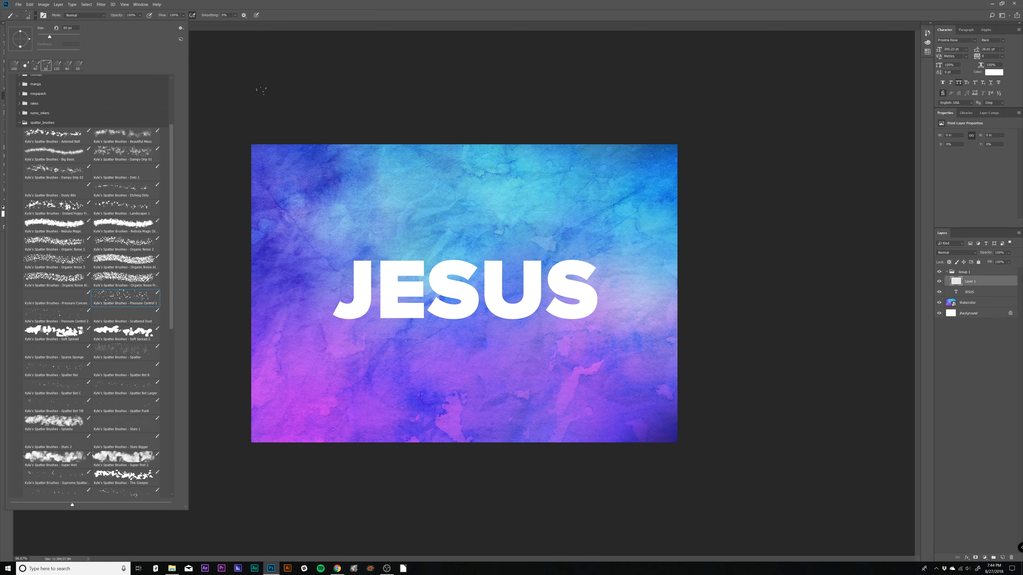
{"action": "left_click", "coordinate": [290, 26]}
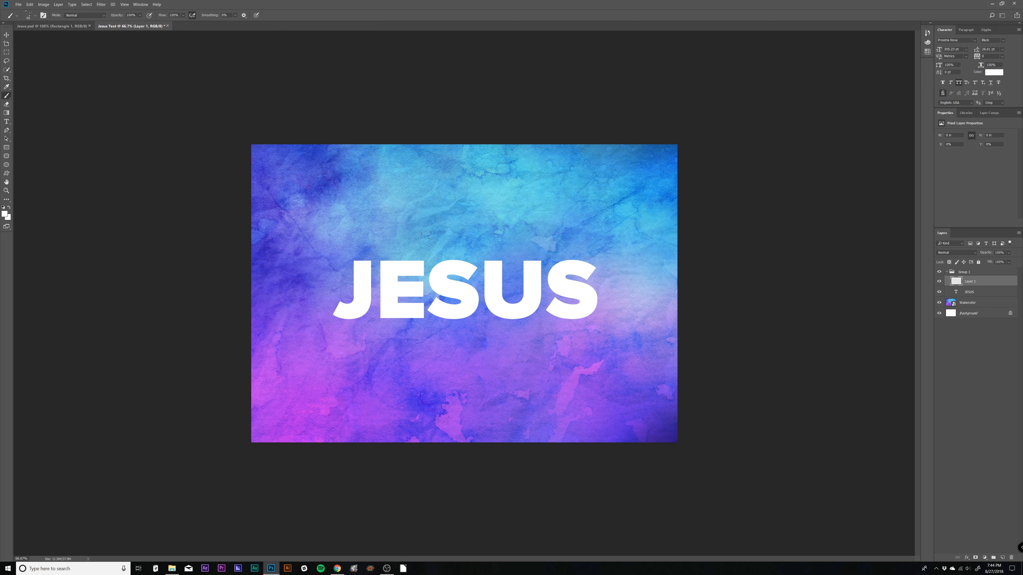
{"action": "left_click", "coordinate": [4, 215]}
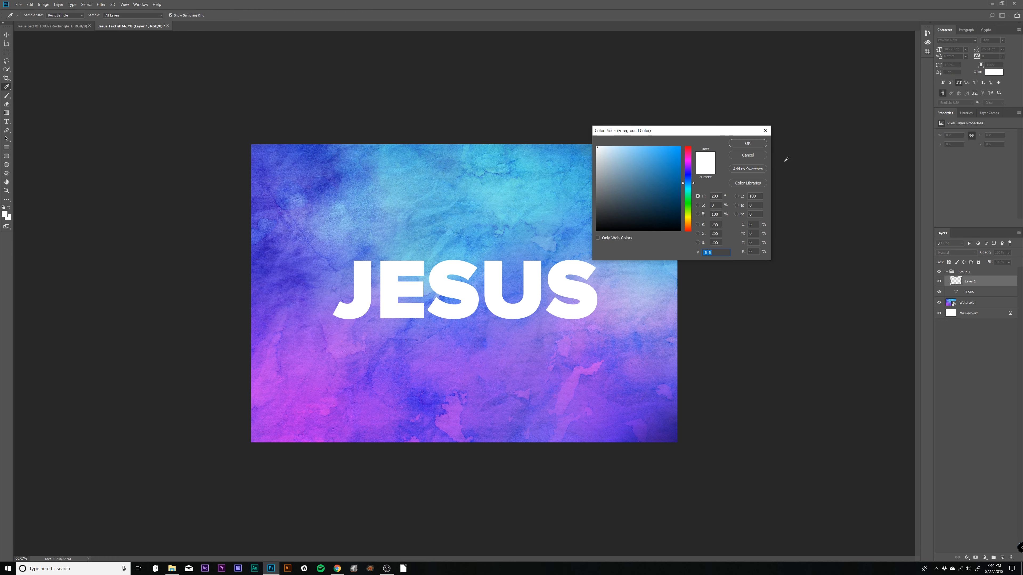
{"action": "left_click", "coordinate": [748, 144]}
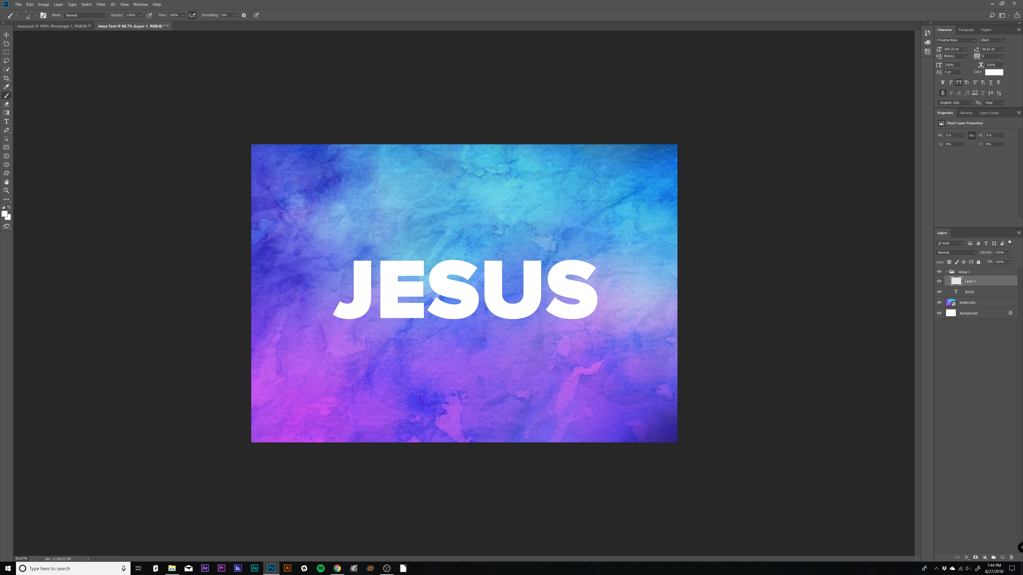
- Undo a trial stroke, adjust the brush size, and paint white spatter around the edges of the letters S, U and S
{"action": "mouse_move", "coordinate": [470, 259]}
{"action": "left_mouse_down"}
{"action": "mouse_move", "coordinate": [443, 247]}
{"action": "mouse_move", "coordinate": [428, 269]}
{"action": "mouse_move", "coordinate": [449, 246]}
{"action": "left_mouse_up"}
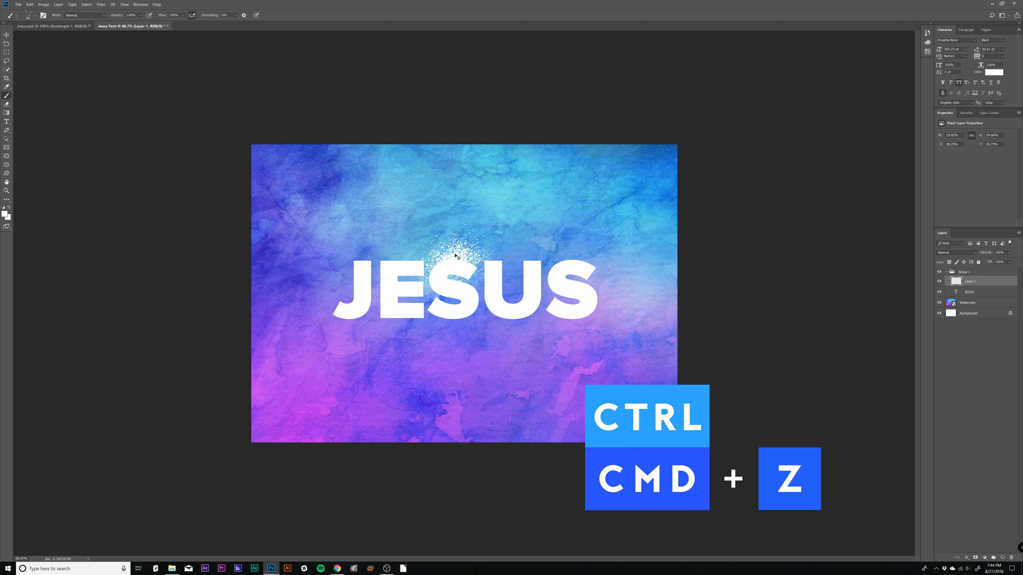
{"action": "key", "text": "ctrl+z"}
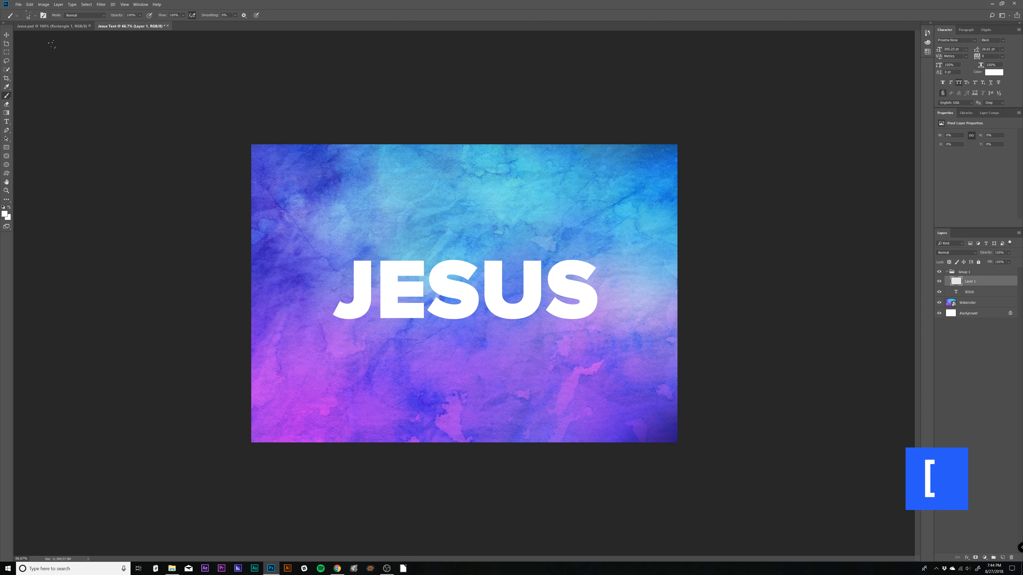
{"action": "key", "text": "["}
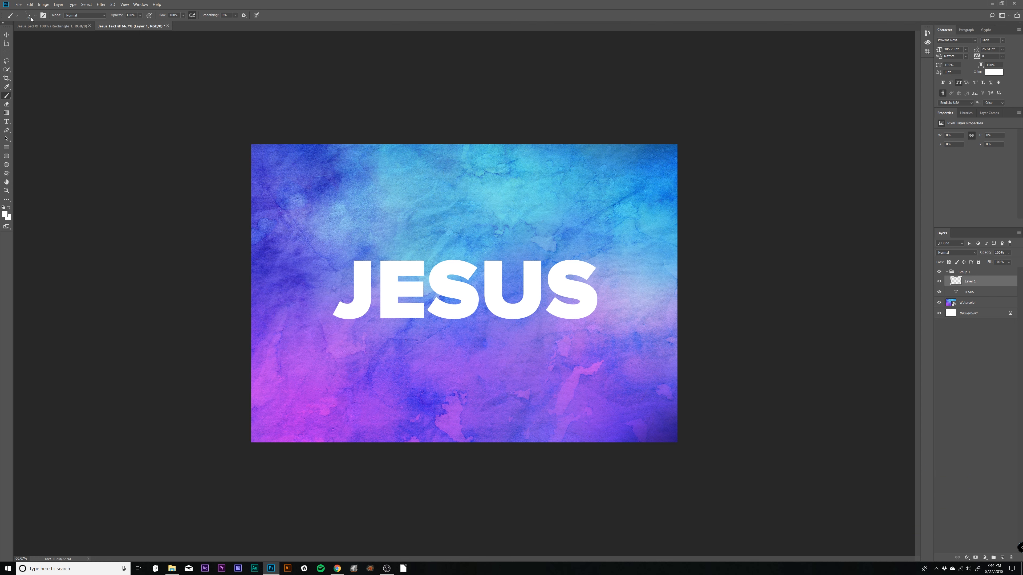
{"action": "key", "text": "bracketright"}
{"action": "mouse_move", "coordinate": [452, 262]}
{"action": "left_mouse_down"}
{"action": "mouse_move", "coordinate": [430, 270]}
{"action": "mouse_move", "coordinate": [469, 264]}
{"action": "mouse_move", "coordinate": [442, 264]}
{"action": "mouse_move", "coordinate": [453, 259]}
{"action": "mouse_move", "coordinate": [439, 285]}
{"action": "mouse_move", "coordinate": [461, 297]}
{"action": "left_mouse_up"}
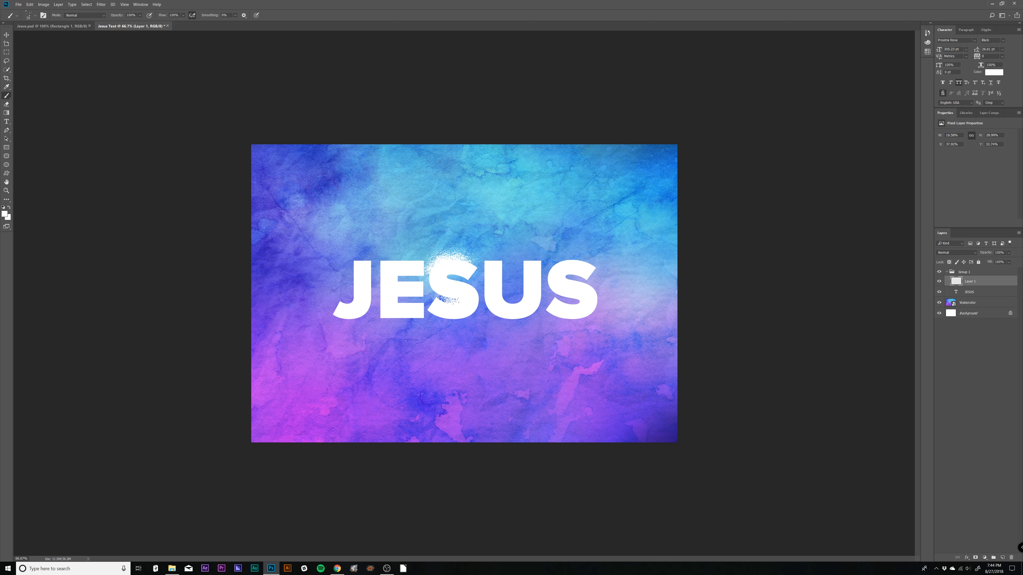
{"action": "mouse_move", "coordinate": [469, 314]}
{"action": "left_mouse_down"}
{"action": "mouse_move", "coordinate": [463, 325]}
{"action": "mouse_move", "coordinate": [481, 288]}
{"action": "mouse_move", "coordinate": [472, 313]}
{"action": "left_mouse_up"}
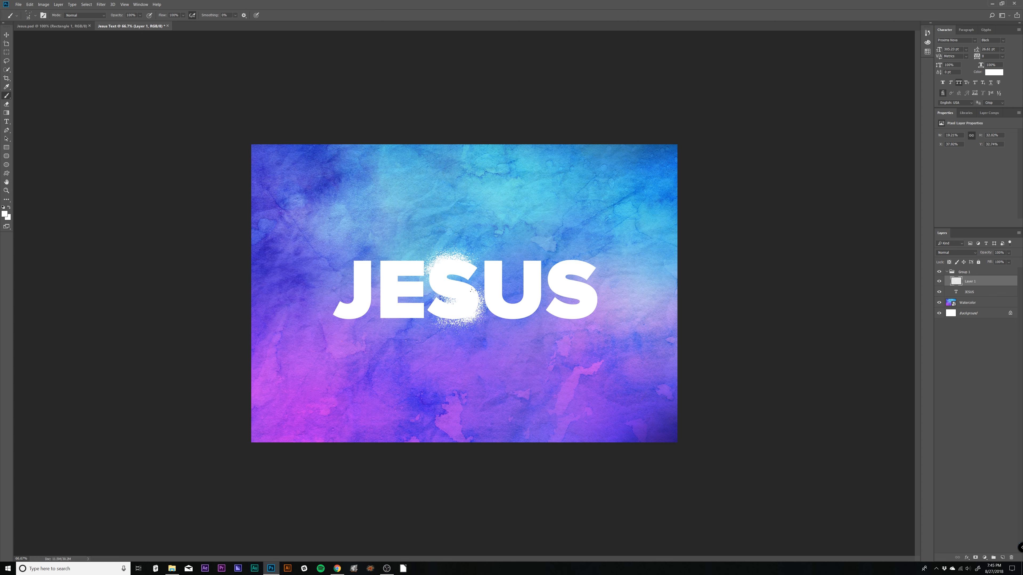
{"action": "mouse_move", "coordinate": [489, 290]}
{"action": "left_mouse_down"}
{"action": "mouse_move", "coordinate": [491, 319]}
{"action": "mouse_move", "coordinate": [532, 320]}
{"action": "mouse_move", "coordinate": [497, 319]}
{"action": "mouse_move", "coordinate": [515, 305]}
{"action": "mouse_move", "coordinate": [496, 290]}
{"action": "mouse_move", "coordinate": [488, 302]}
{"action": "mouse_move", "coordinate": [514, 308]}
{"action": "left_mouse_up"}
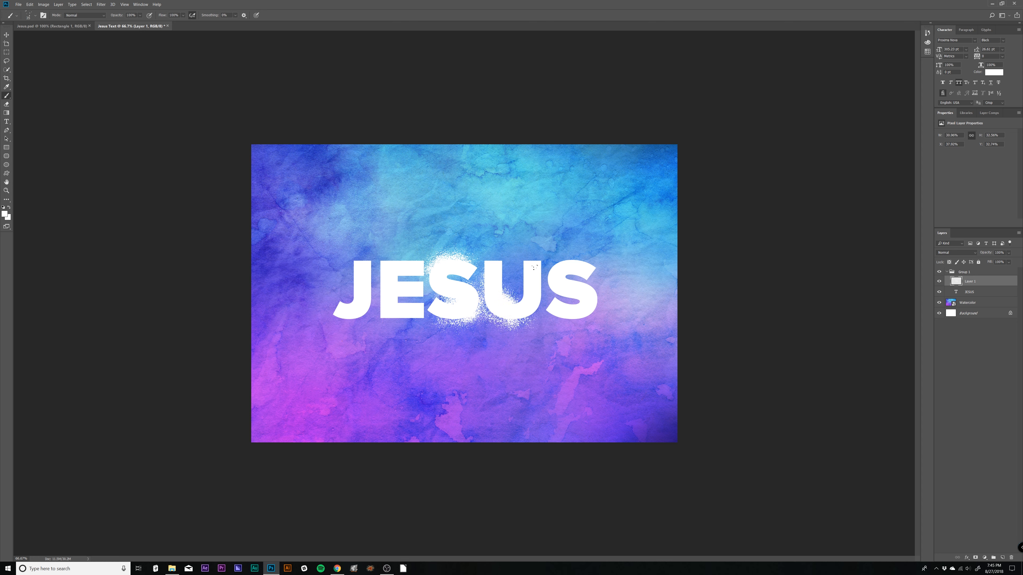
{"action": "mouse_move", "coordinate": [533, 268]}
{"action": "left_mouse_down"}
{"action": "mouse_move", "coordinate": [533, 260]}
{"action": "mouse_move", "coordinate": [544, 284]}
{"action": "mouse_move", "coordinate": [531, 313]}
{"action": "left_mouse_up"}
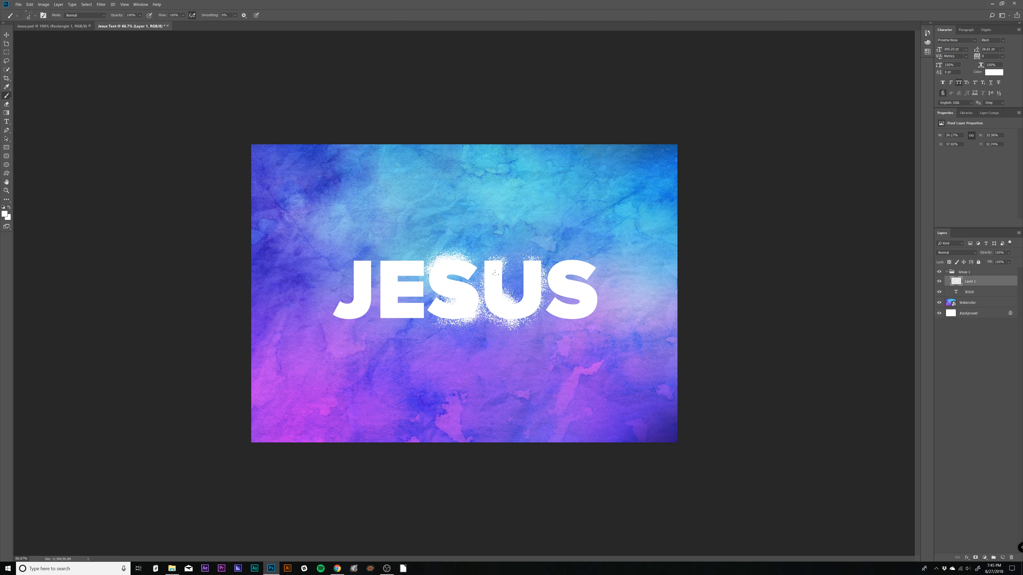
{"action": "mouse_move", "coordinate": [585, 261]}
{"action": "left_mouse_down"}
{"action": "mouse_move", "coordinate": [542, 273]}
{"action": "mouse_move", "coordinate": [575, 289]}
{"action": "mouse_move", "coordinate": [570, 272]}
{"action": "mouse_move", "coordinate": [569, 299]}
{"action": "mouse_move", "coordinate": [580, 293]}
{"action": "mouse_move", "coordinate": [597, 309]}
{"action": "mouse_move", "coordinate": [571, 316]}
{"action": "mouse_move", "coordinate": [601, 306]}
{"action": "mouse_move", "coordinate": [594, 267]}
{"action": "left_mouse_up"}
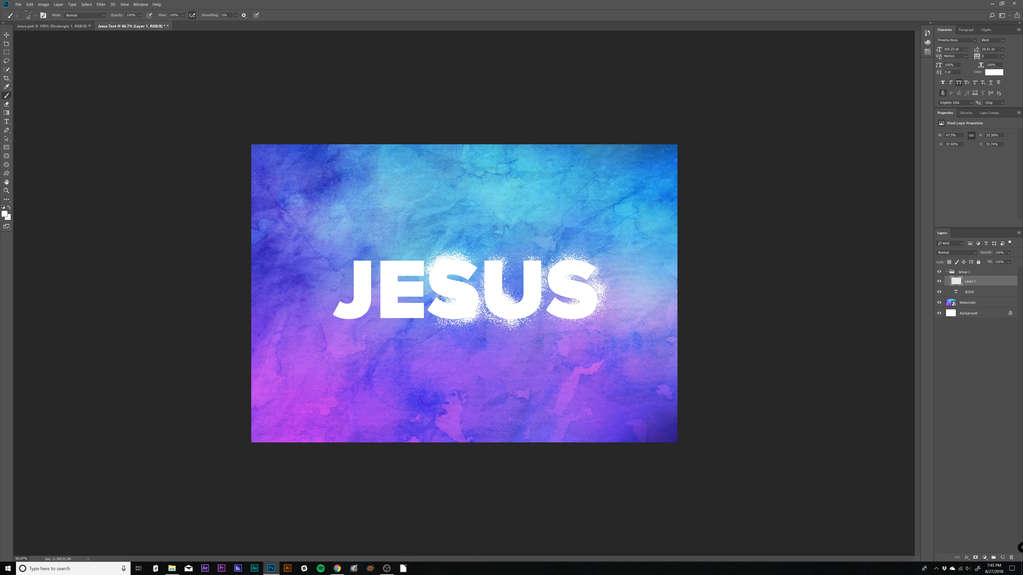
- Paint white spatter around the J and E, undoing the excess above the J and repainting its upper edge
{"action": "mouse_move", "coordinate": [369, 266]}
{"action": "left_mouse_down"}
{"action": "mouse_move", "coordinate": [406, 264]}
{"action": "mouse_move", "coordinate": [388, 266]}
{"action": "mouse_move", "coordinate": [377, 322]}
{"action": "mouse_move", "coordinate": [403, 315]}
{"action": "mouse_move", "coordinate": [389, 312]}
{"action": "mouse_move", "coordinate": [407, 297]}
{"action": "mouse_move", "coordinate": [407, 270]}
{"action": "mouse_move", "coordinate": [425, 261]}
{"action": "mouse_move", "coordinate": [354, 274]}
{"action": "mouse_move", "coordinate": [337, 319]}
{"action": "mouse_move", "coordinate": [366, 312]}
{"action": "mouse_move", "coordinate": [364, 261]}
{"action": "mouse_move", "coordinate": [346, 251]}
{"action": "mouse_move", "coordinate": [360, 265]}
{"action": "mouse_move", "coordinate": [404, 258]}
{"action": "mouse_move", "coordinate": [380, 255]}
{"action": "mouse_move", "coordinate": [418, 258]}
{"action": "left_mouse_up"}
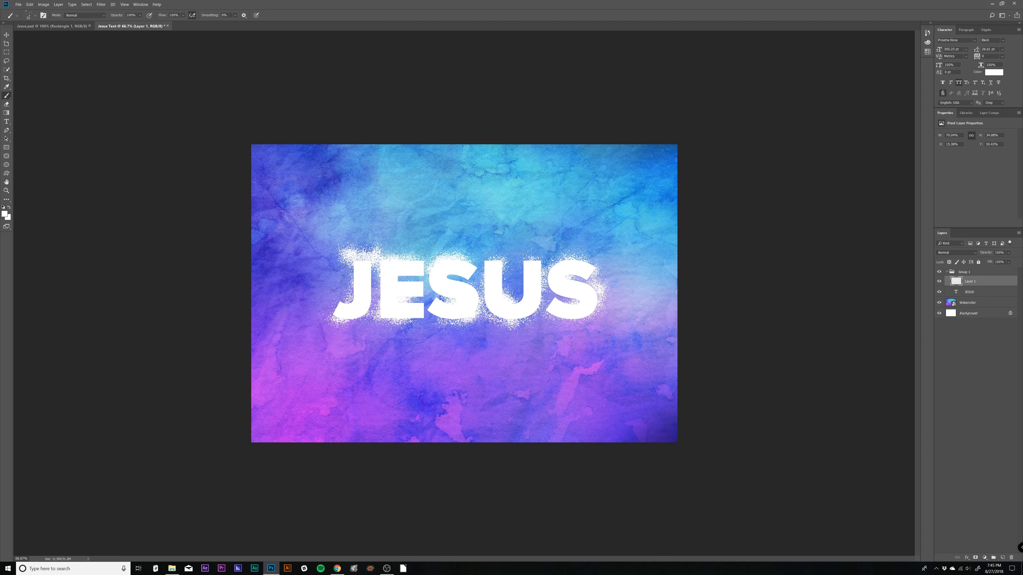
{"action": "key", "text": "ctrl+z"}
{"action": "key", "text": "ctrl+alt+z"}
{"action": "key", "text": "ctrl+alt+z"}
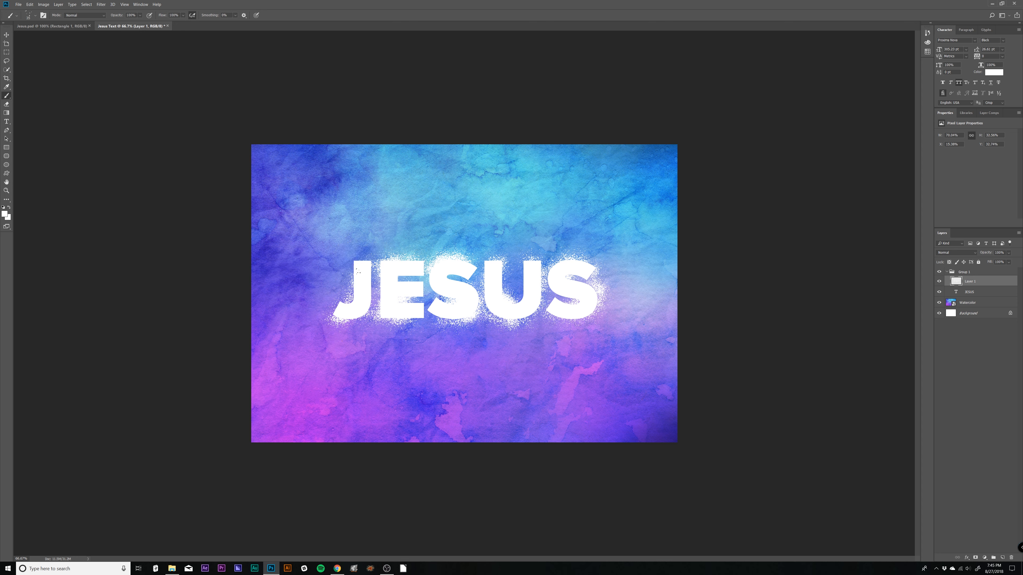
{"action": "mouse_move", "coordinate": [357, 270]}
{"action": "left_mouse_down"}
{"action": "mouse_move", "coordinate": [351, 266]}
{"action": "mouse_move", "coordinate": [372, 261]}
{"action": "left_mouse_up"}
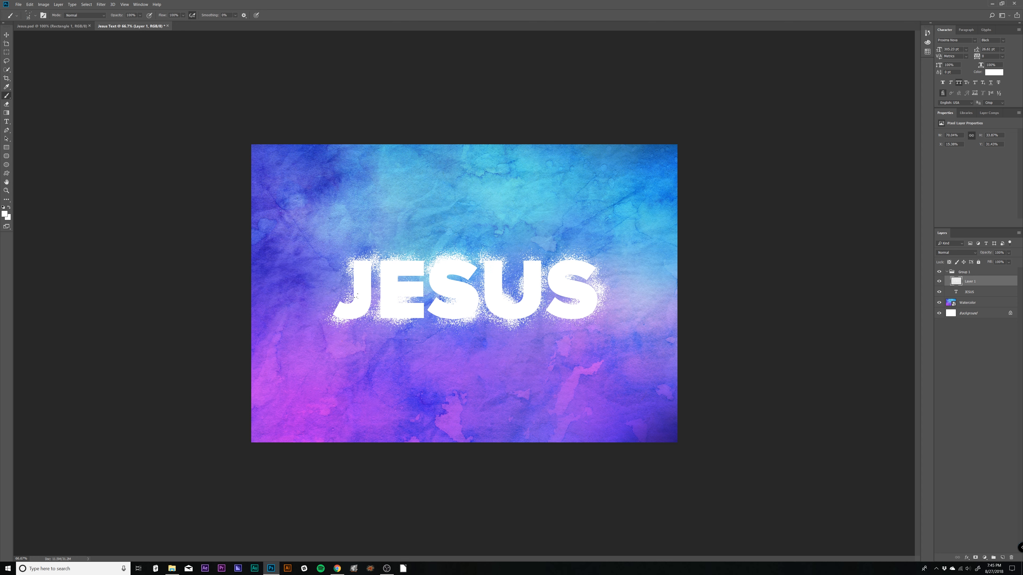
{"action": "left_click_drag", "start_coordinate": [360, 297], "coordinate": [357, 301]}
- Delete the white Background layer
{"action": "left_click", "coordinate": [980, 313]}
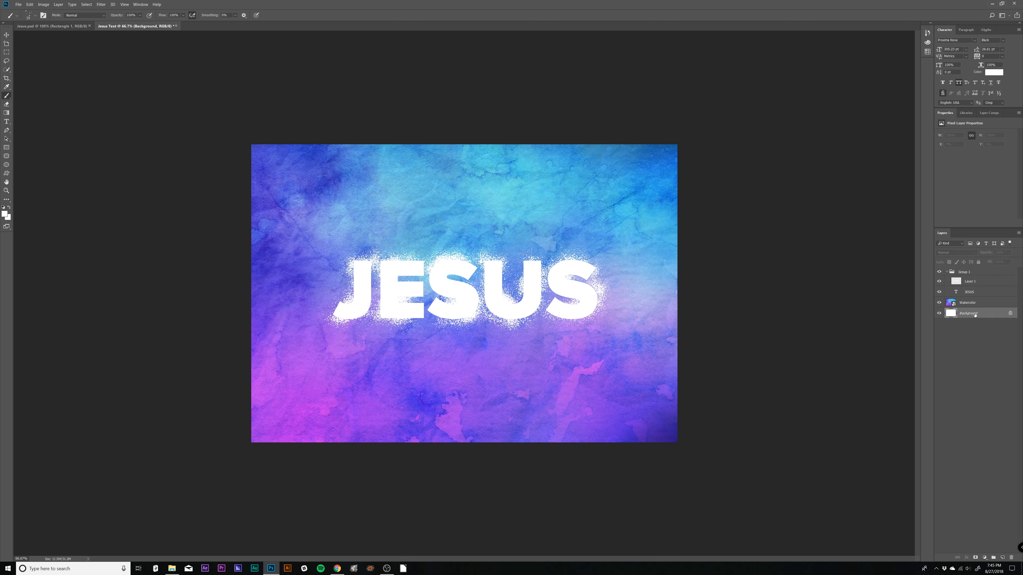
{"action": "key", "text": "Delete"}
{"action": "left_click", "coordinate": [962, 319]}
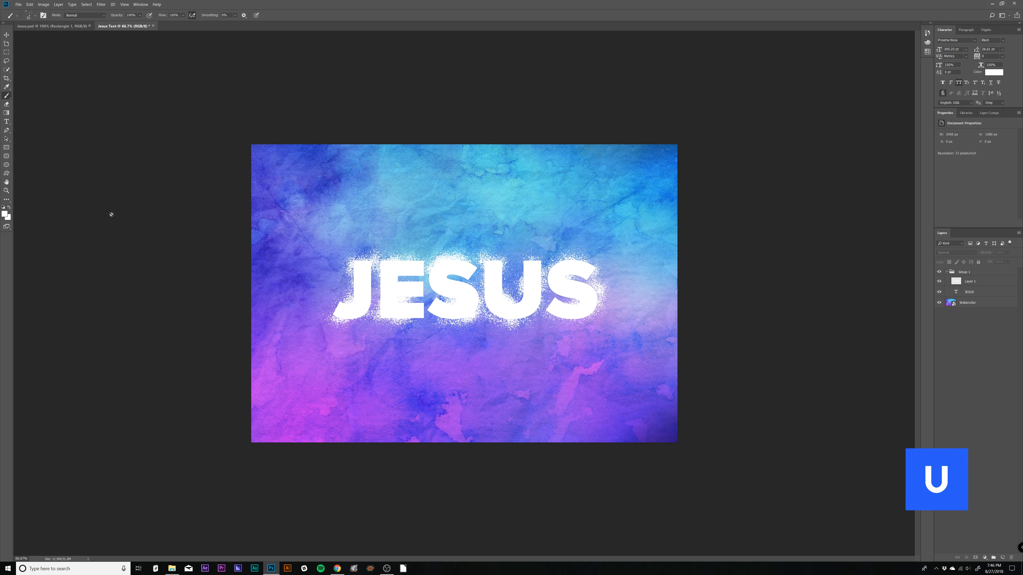
- Draw a near-black rectangle of about 2456 × 1744 px over the whole canvas and place its layer beneath the Watercolor layer
{"action": "left_click", "coordinate": [9, 149]}
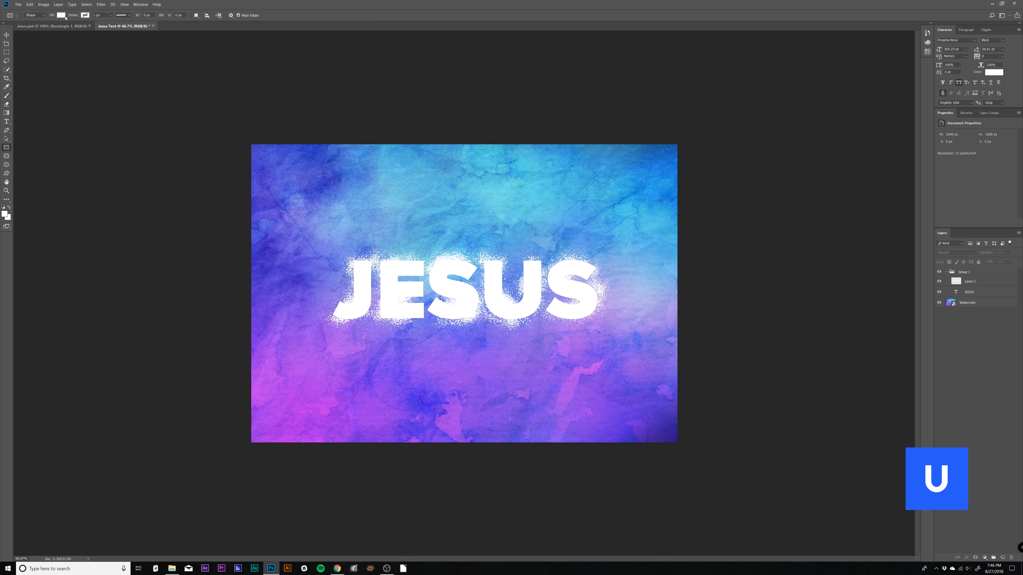
{"action": "left_click", "coordinate": [61, 15]}
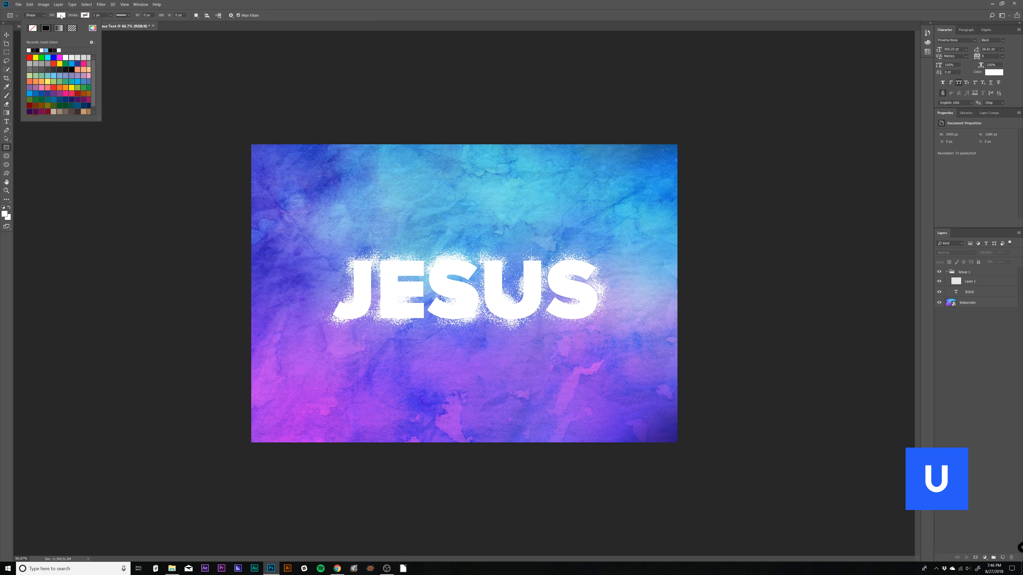
{"action": "left_click", "coordinate": [92, 27]}
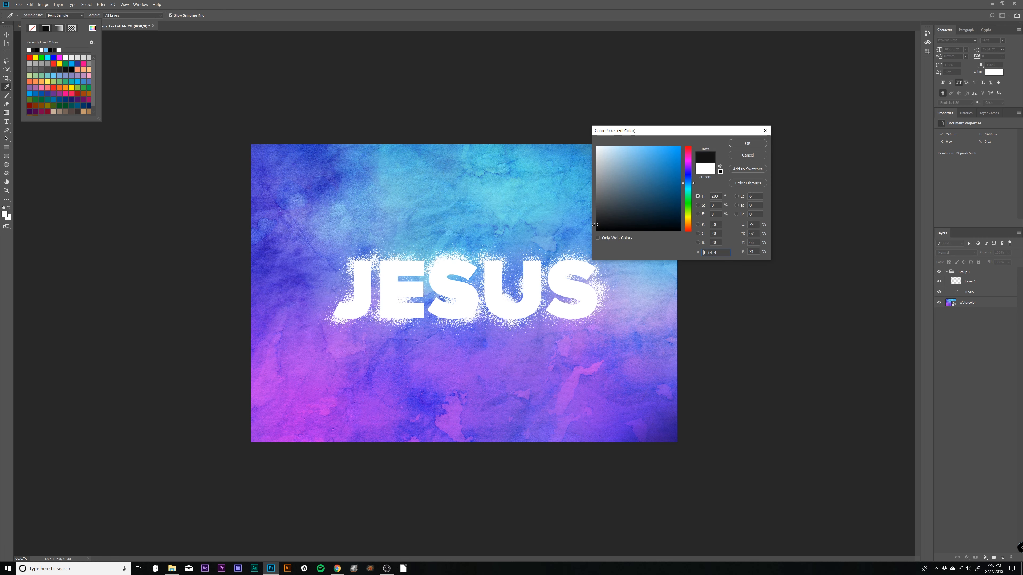
{"action": "left_click_drag", "start_coordinate": [594, 224], "coordinate": [593, 223]}
{"action": "left_click", "coordinate": [764, 144]}
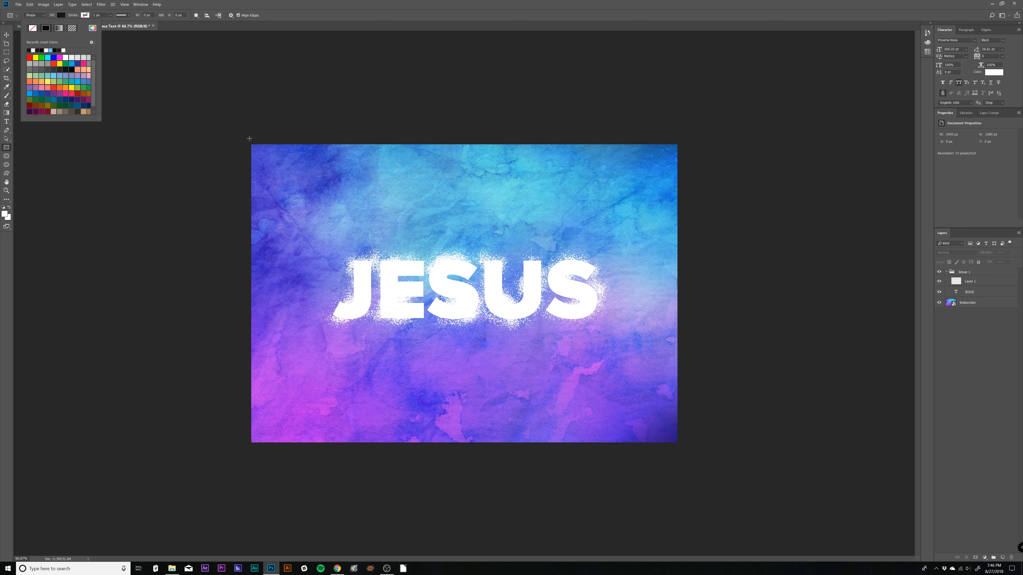
{"action": "left_click_drag", "start_coordinate": [246, 138], "coordinate": [682, 447]}
{"action": "left_click_drag", "start_coordinate": [973, 281], "coordinate": [970, 320]}
{"action": "left_click", "coordinate": [949, 272]}
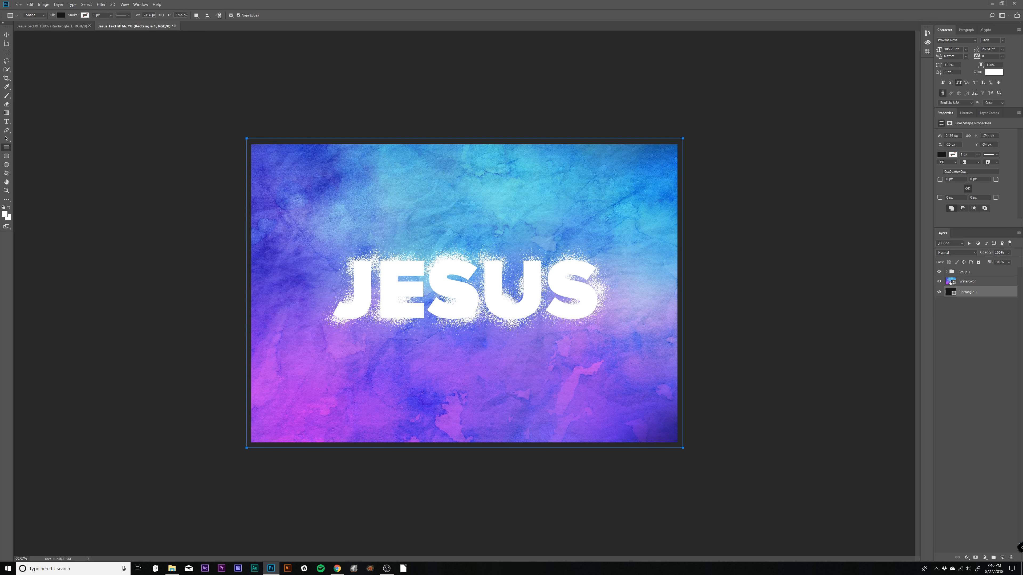
- Move the Watercolor layer above Group 1 and apply it as a clipping mask to the group
{"action": "left_click", "coordinate": [959, 282]}
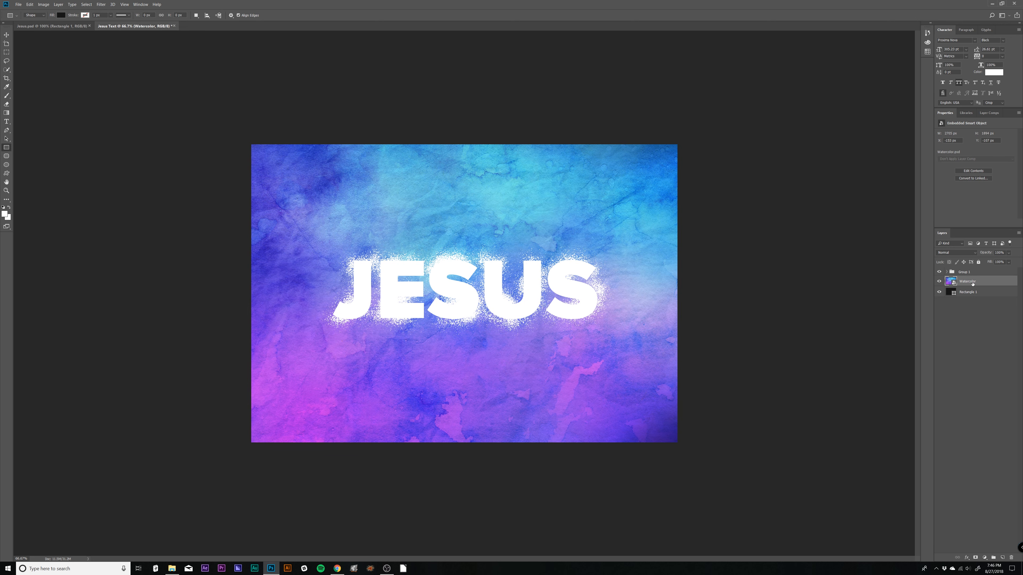
{"action": "left_click_drag", "start_coordinate": [972, 282], "coordinate": [966, 270]}
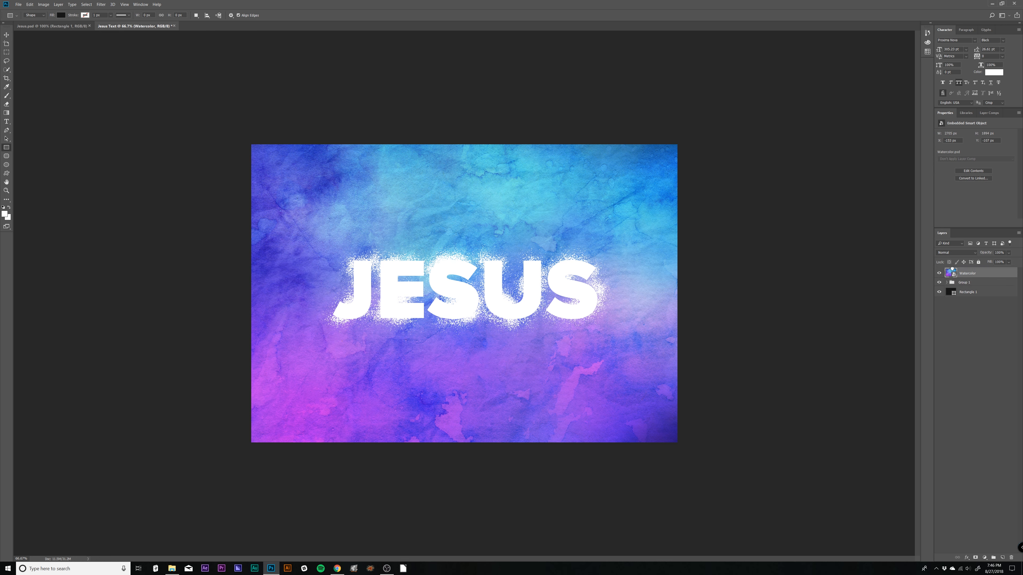
{"action": "right_click", "coordinate": [979, 275]}
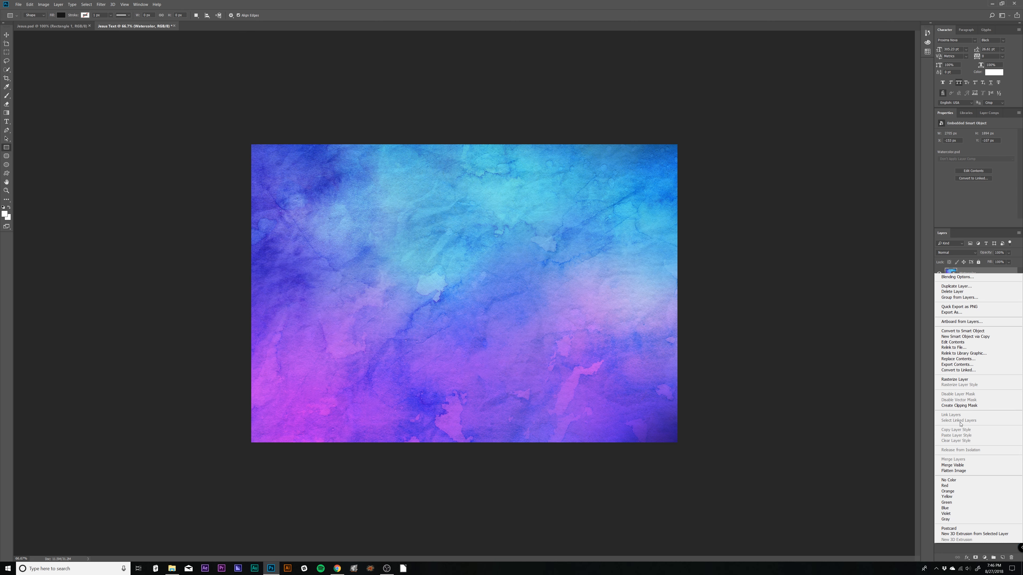
{"action": "left_click", "coordinate": [959, 405]}
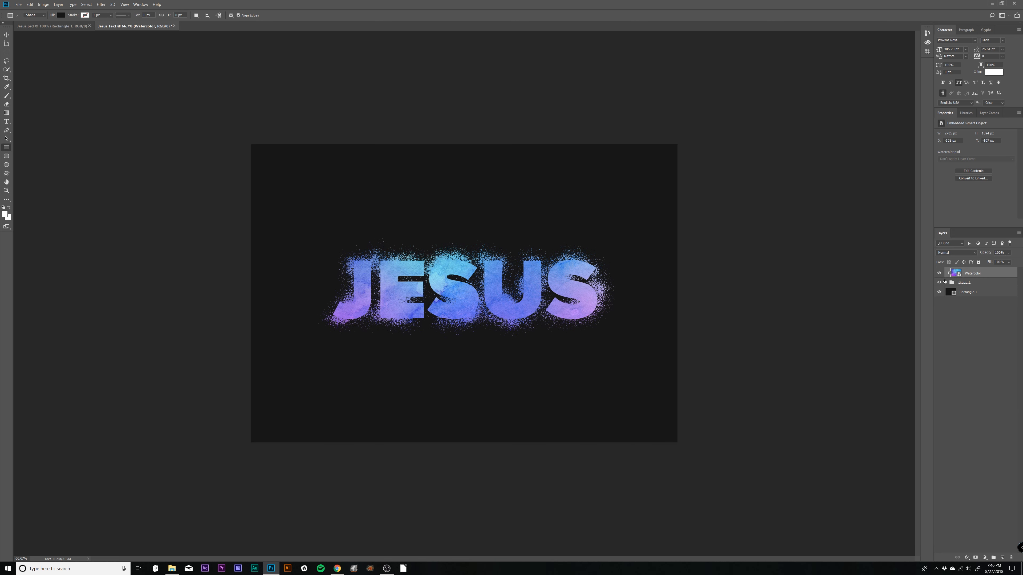
{"action": "left_click", "coordinate": [972, 285]}
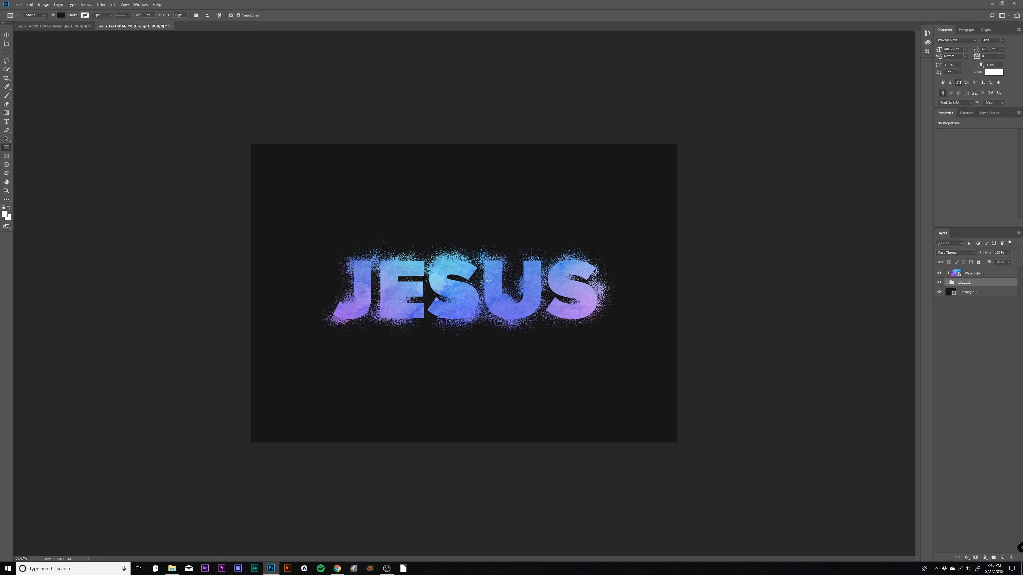
{"action": "left_click", "coordinate": [972, 275]}
- Add a new layer above Layer 1 inside Group 1 and brush loose spatter specks above and below the text
{"action": "left_click", "coordinate": [989, 283]}
{"action": "left_click", "coordinate": [946, 283]}
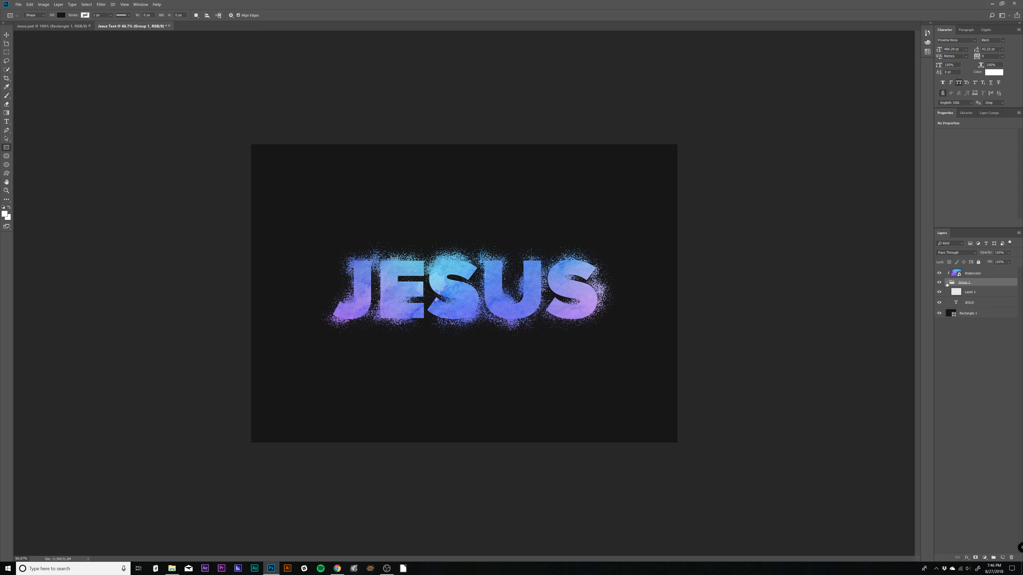
{"action": "left_click", "coordinate": [983, 293]}
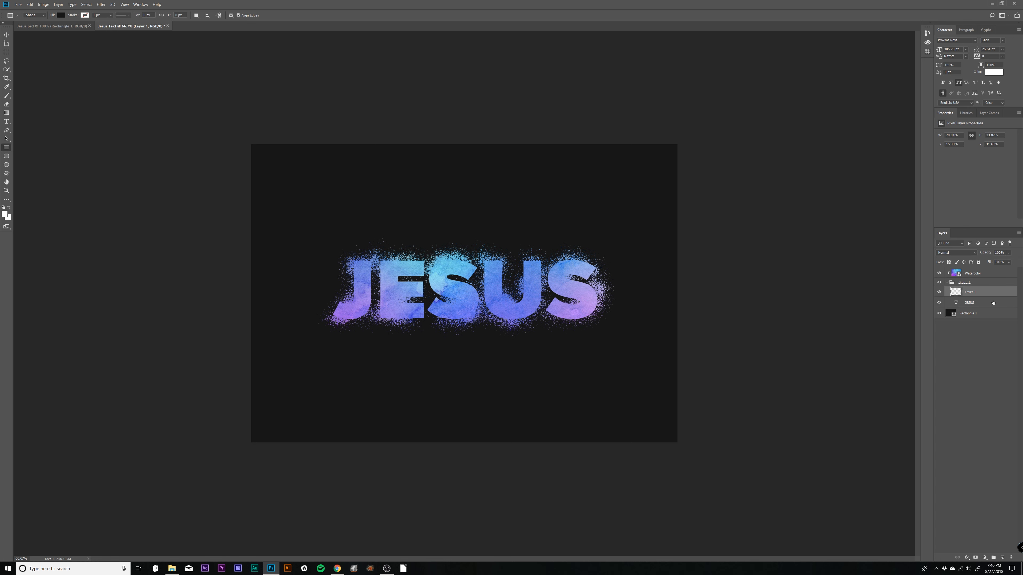
{"action": "left_click", "coordinate": [1003, 558]}
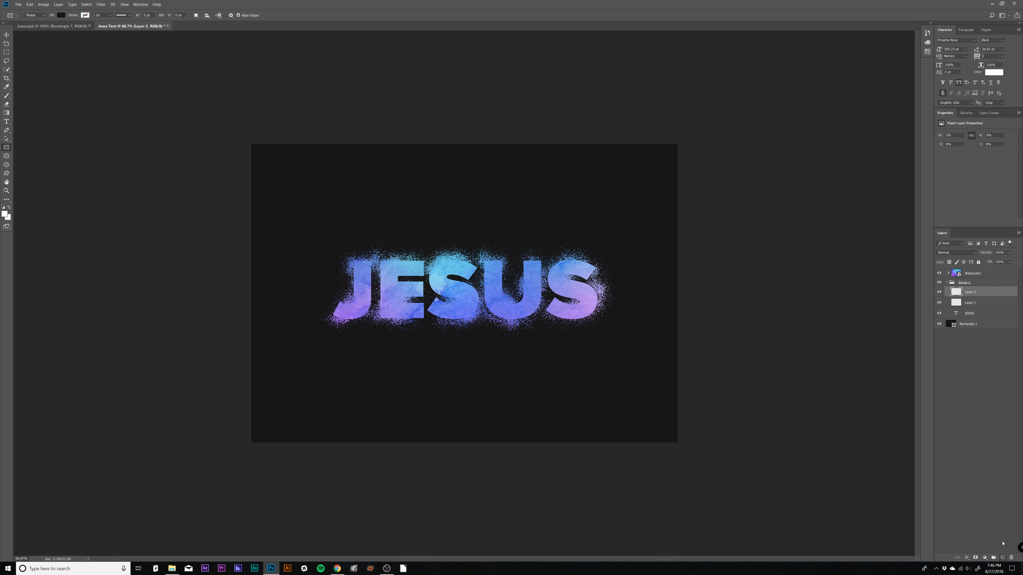
{"action": "key", "text": "b"}
{"action": "left_click", "coordinate": [532, 225]}
{"action": "left_click", "coordinate": [530, 397]}
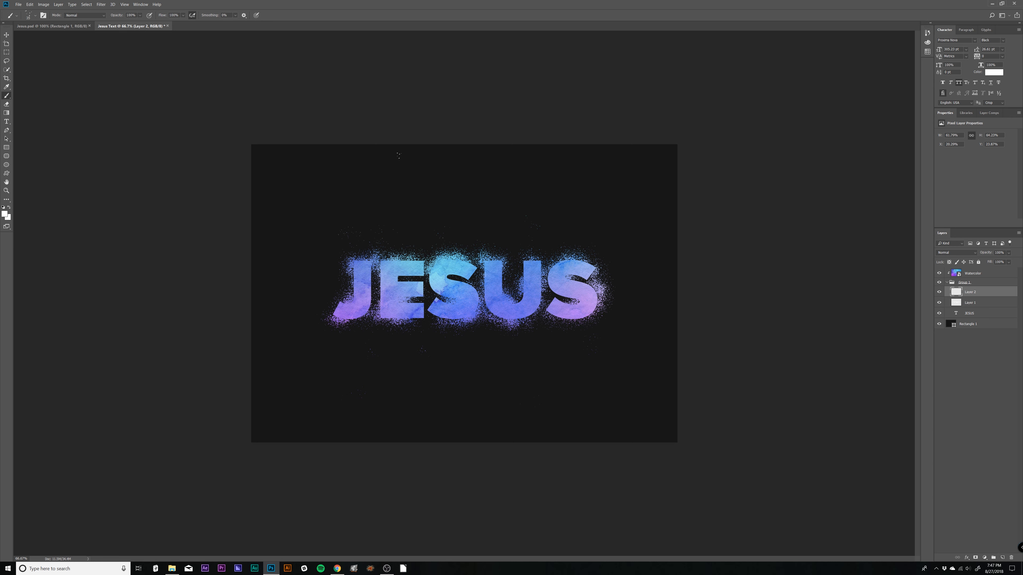
- Add a new layer above Layer 2 and brush spatter around the canvas corners and edges with Kyle's Spatter Brushes - Spatter Bot B
{"action": "left_click", "coordinate": [1002, 558]}
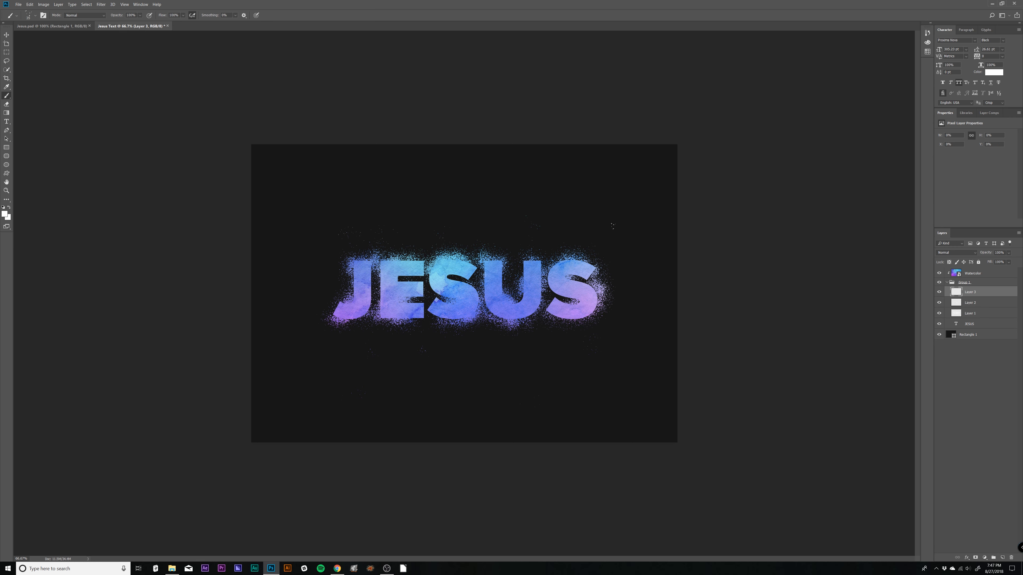
{"action": "left_click", "coordinate": [52, 26]}
{"action": "left_click", "coordinate": [133, 26]}
{"action": "left_click", "coordinate": [30, 15]}
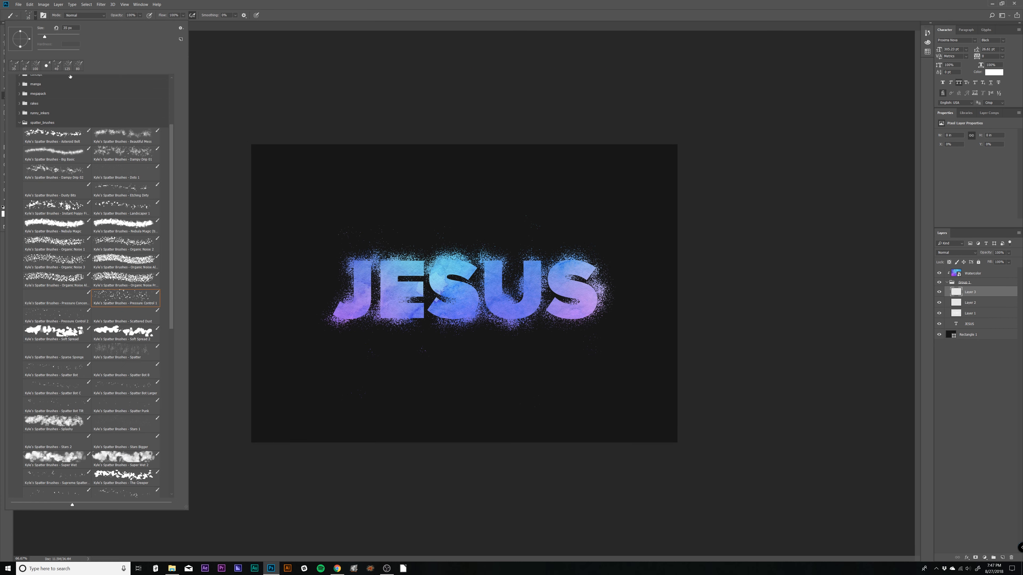
{"action": "left_click", "coordinate": [133, 370]}
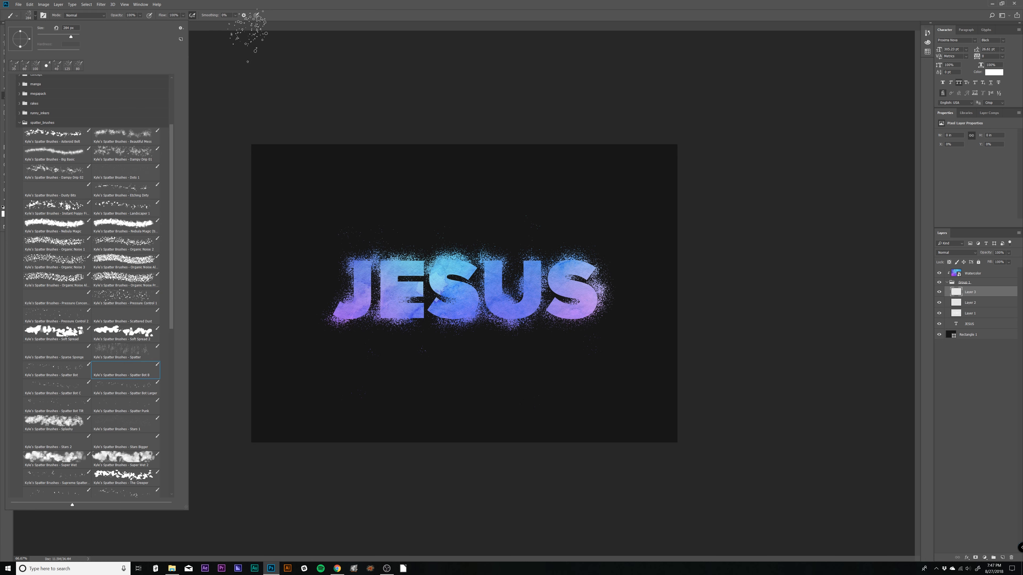
{"action": "key", "text": "Return"}
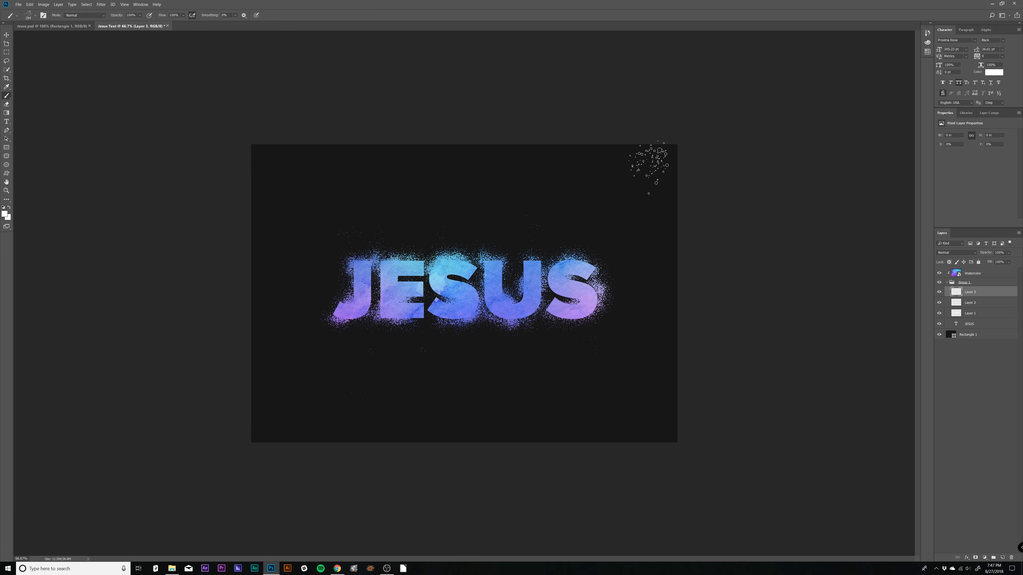
{"action": "key", "text": "bracketleft"}
{"action": "key", "text": "bracketleft"}
{"action": "key", "text": "bracketleft"}
{"action": "key", "text": "bracketleft"}
{"action": "key", "text": "bracketleft"}
{"action": "key", "text": "bracketleft"}
{"action": "mouse_move", "coordinate": [676, 201]}
{"action": "left_mouse_down"}
{"action": "mouse_move", "coordinate": [637, 137]}
{"action": "mouse_move", "coordinate": [676, 159]}
{"action": "mouse_move", "coordinate": [691, 196]}
{"action": "mouse_move", "coordinate": [671, 203]}
{"action": "mouse_move", "coordinate": [573, 137]}
{"action": "mouse_move", "coordinate": [685, 208]}
{"action": "mouse_move", "coordinate": [673, 253]}
{"action": "mouse_move", "coordinate": [671, 405]}
{"action": "mouse_move", "coordinate": [637, 465]}
{"action": "mouse_move", "coordinate": [694, 341]}
{"action": "mouse_move", "coordinate": [588, 448]}
{"action": "mouse_move", "coordinate": [656, 447]}
{"action": "mouse_move", "coordinate": [587, 457]}
{"action": "mouse_move", "coordinate": [502, 445]}
{"action": "mouse_move", "coordinate": [418, 451]}
{"action": "mouse_move", "coordinate": [464, 452]}
{"action": "mouse_move", "coordinate": [233, 428]}
{"action": "mouse_move", "coordinate": [292, 458]}
{"action": "mouse_move", "coordinate": [230, 368]}
{"action": "mouse_move", "coordinate": [244, 362]}
{"action": "mouse_move", "coordinate": [295, 408]}
{"action": "mouse_move", "coordinate": [286, 425]}
{"action": "mouse_move", "coordinate": [405, 461]}
{"action": "mouse_move", "coordinate": [329, 445]}
{"action": "mouse_move", "coordinate": [247, 373]}
{"action": "mouse_move", "coordinate": [231, 326]}
{"action": "mouse_move", "coordinate": [236, 313]}
{"action": "mouse_move", "coordinate": [244, 336]}
{"action": "mouse_move", "coordinate": [241, 285]}
{"action": "mouse_move", "coordinate": [231, 279]}
{"action": "mouse_move", "coordinate": [243, 202]}
{"action": "mouse_move", "coordinate": [253, 205]}
{"action": "mouse_move", "coordinate": [220, 178]}
{"action": "mouse_move", "coordinate": [260, 132]}
{"action": "mouse_move", "coordinate": [295, 108]}
{"action": "mouse_move", "coordinate": [323, 122]}
{"action": "mouse_move", "coordinate": [225, 230]}
{"action": "mouse_move", "coordinate": [231, 247]}
{"action": "mouse_move", "coordinate": [305, 159]}
{"action": "mouse_move", "coordinate": [347, 137]}
{"action": "mouse_move", "coordinate": [608, 139]}
{"action": "mouse_move", "coordinate": [535, 135]}
{"action": "left_mouse_up"}
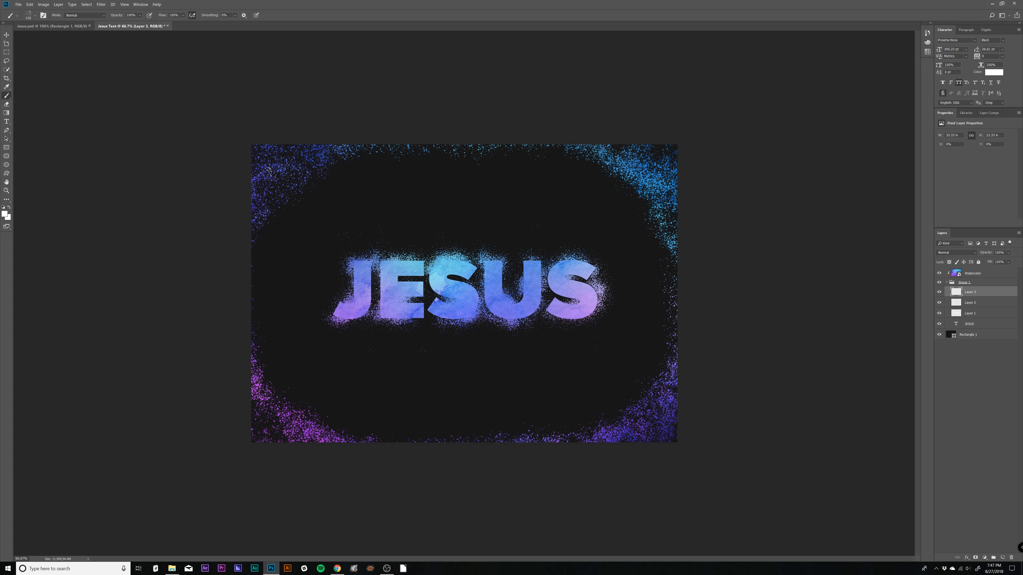
{"action": "mouse_move", "coordinate": [258, 324]}
{"action": "left_mouse_down"}
{"action": "mouse_move", "coordinate": [270, 389]}
{"action": "mouse_move", "coordinate": [282, 174]}
{"action": "left_mouse_up"}
- Group the Watercolor, Group 1 and Rectangle 1 layers together and name the group Clipping
{"action": "left_click", "coordinate": [947, 283]}
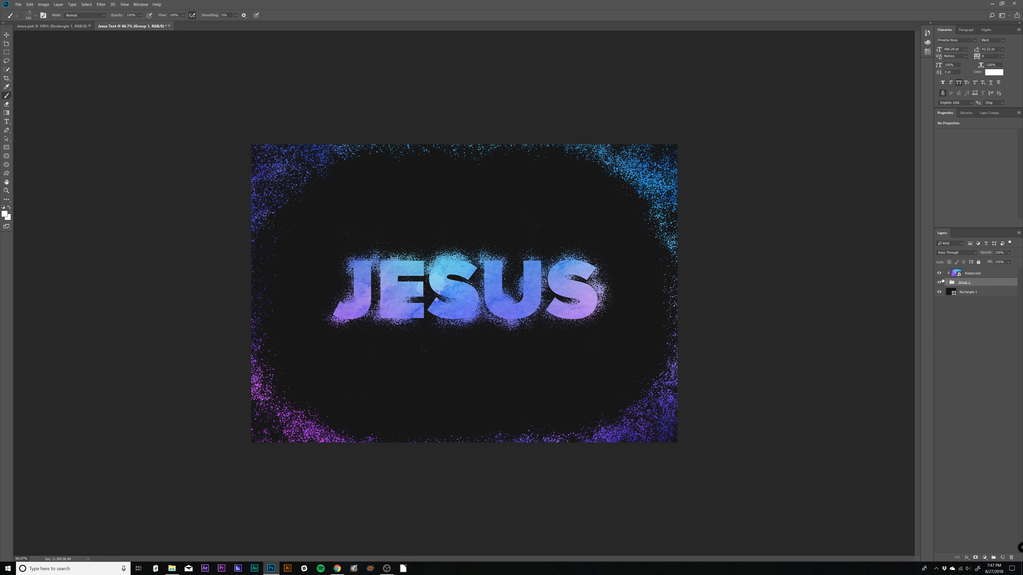
{"action": "left_click", "coordinate": [969, 276]}
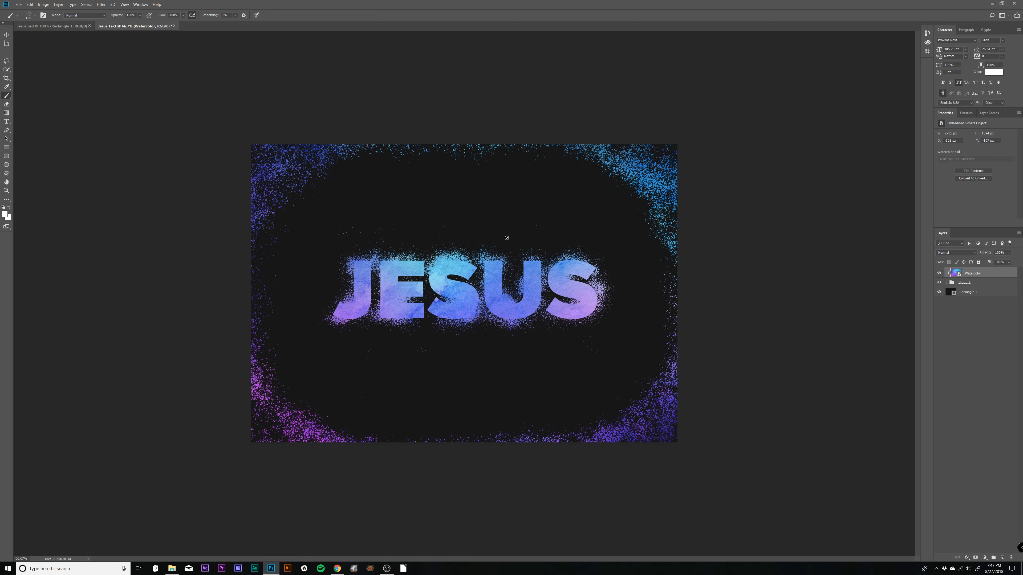
{"action": "left_click", "coordinate": [975, 295], "text": "shift"}
{"action": "key", "text": "ctrl+g"}
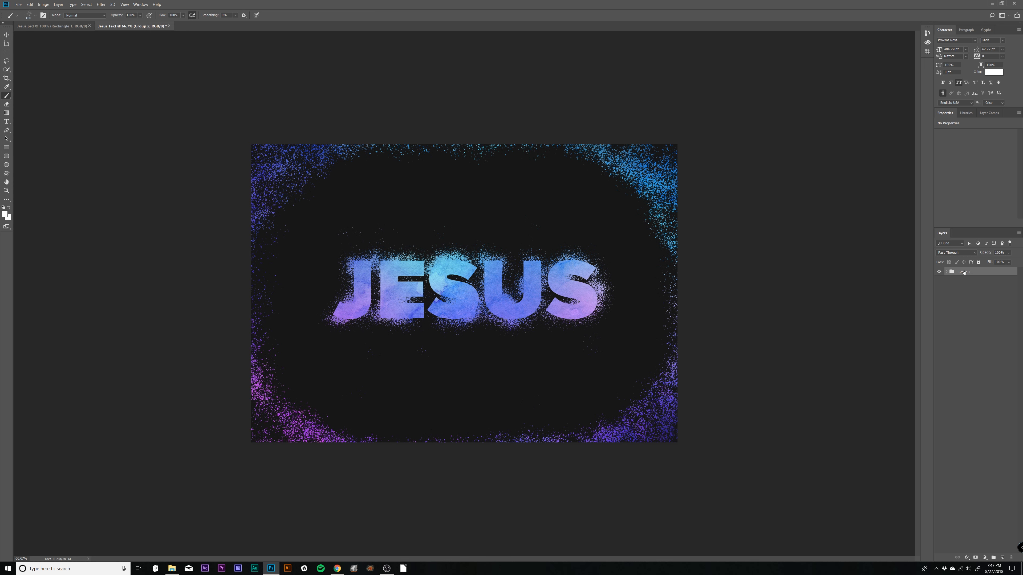
{"action": "double_click", "coordinate": [964, 272]}
{"action": "type", "text": "CLipping"}
{"action": "key", "text": "Return"}
- Duplicate the Clipping group and hide the original
{"action": "key", "text": "ctrl+j"}
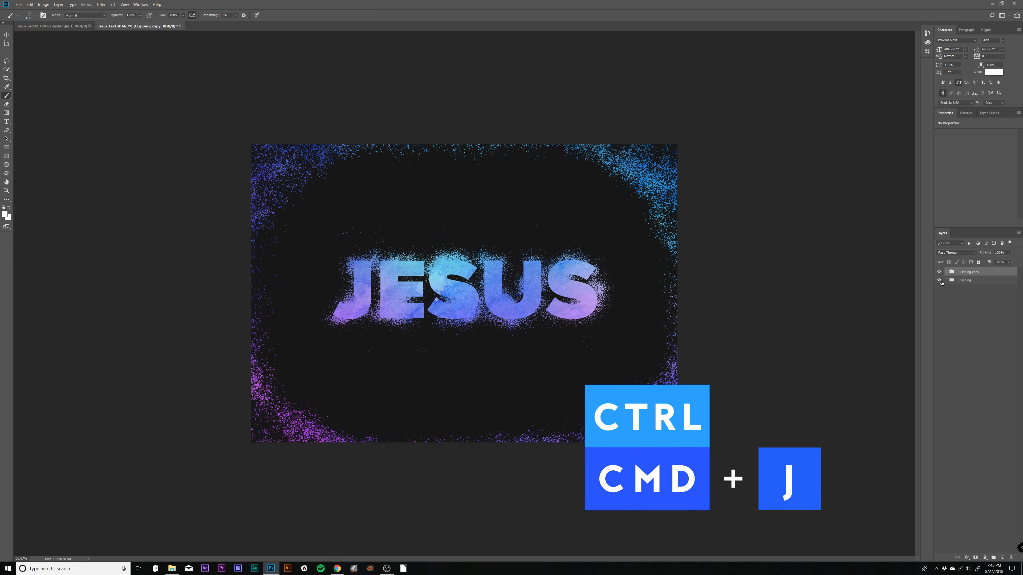
{"action": "left_click", "coordinate": [947, 272]}
- In the Clipping copy, move the JESUS text layer above Watercolor and delete the three spatter layers from Group 1
{"action": "left_click", "coordinate": [967, 290]}
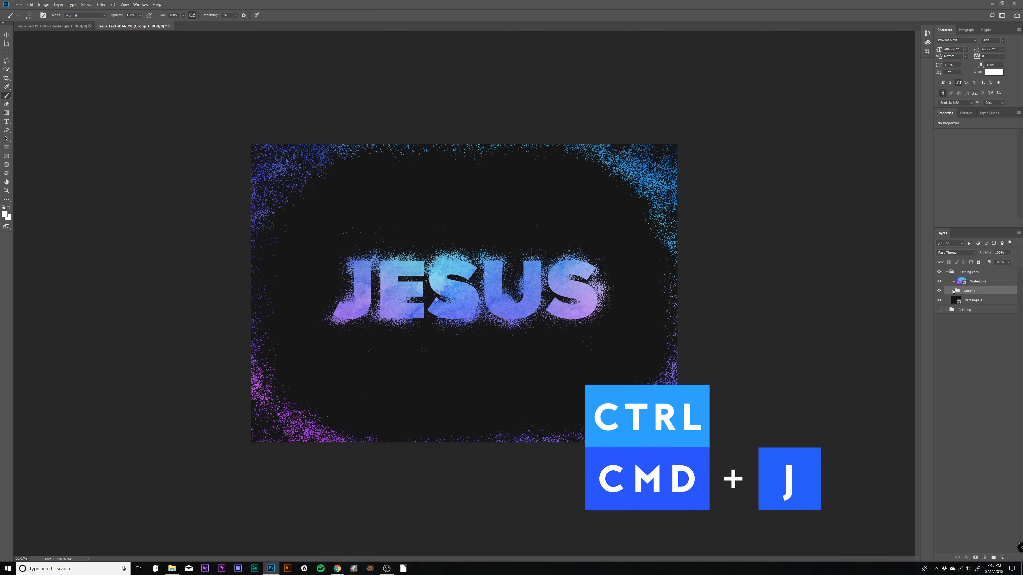
{"action": "left_click", "coordinate": [953, 291]}
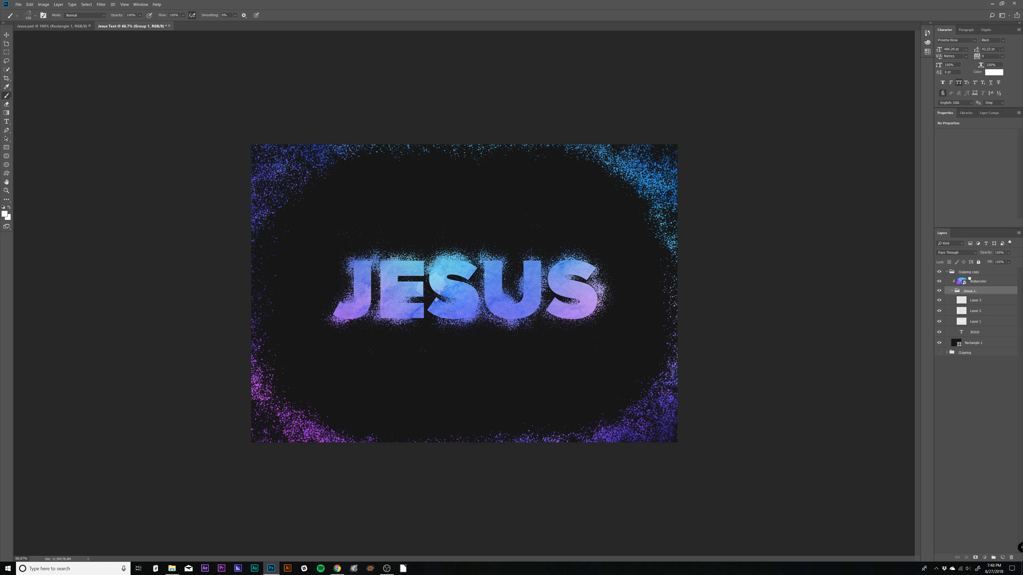
{"action": "left_click_drag", "start_coordinate": [969, 278], "coordinate": [968, 278]}
{"action": "left_click", "coordinate": [980, 310]}
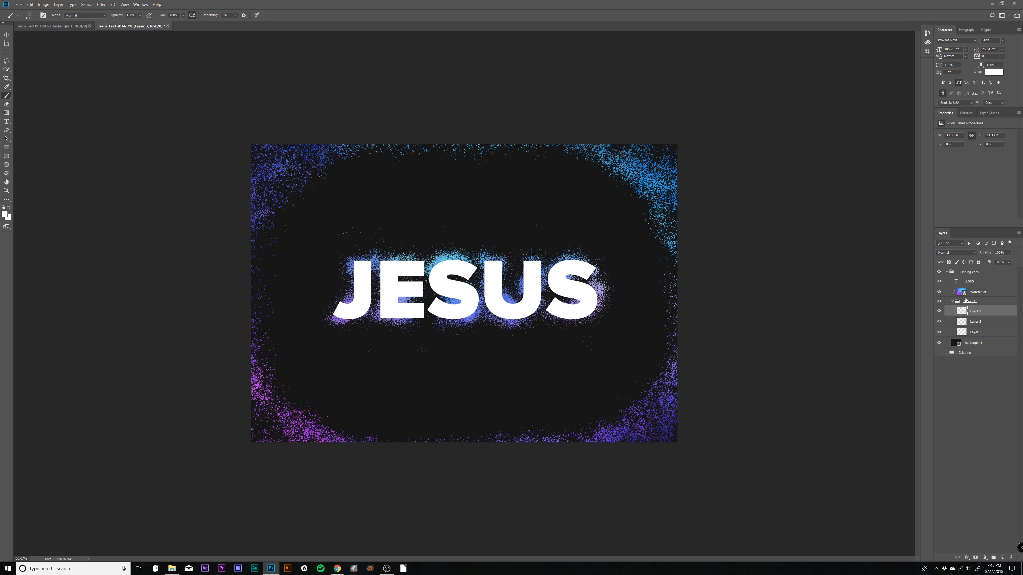
{"action": "left_click", "coordinate": [983, 333], "text": "shift"}
{"action": "key", "text": "Delete"}
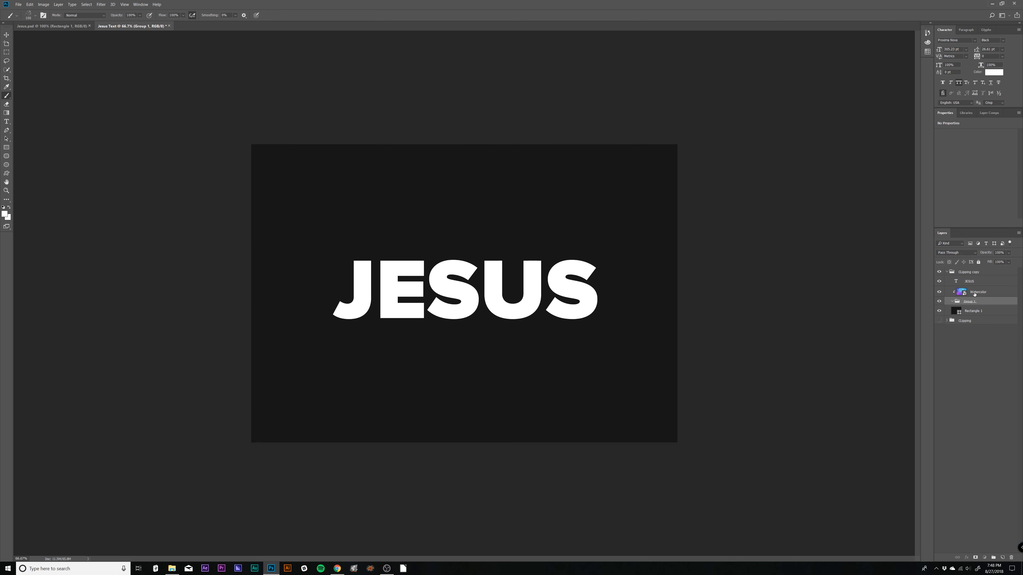
- Release the Watercolor layer's clipping mask and move Rectangle 1 between the JESUS text and Watercolor layers
{"action": "right_click", "coordinate": [979, 292]}
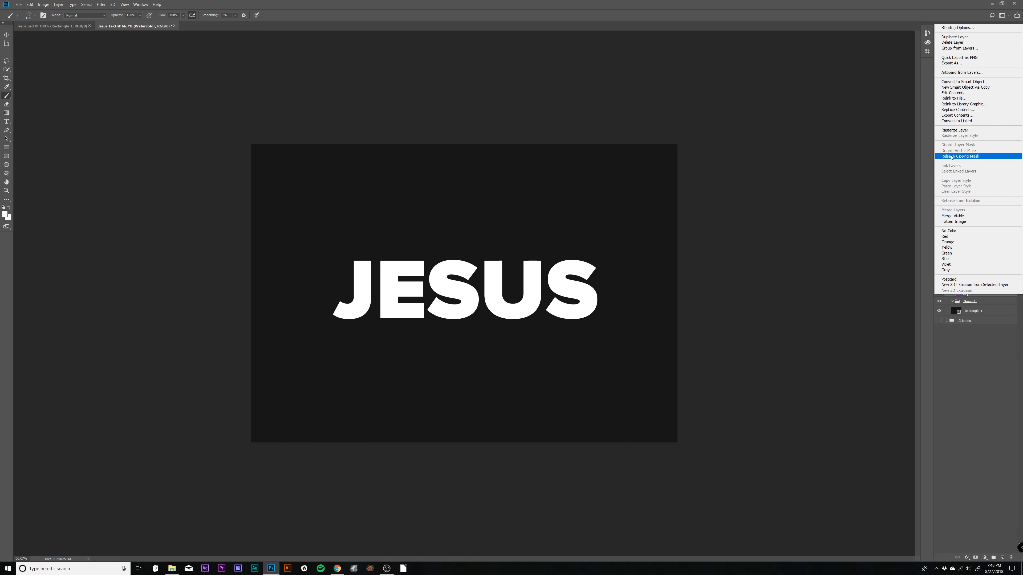
{"action": "left_click", "coordinate": [951, 157]}
{"action": "left_click", "coordinate": [963, 315]}
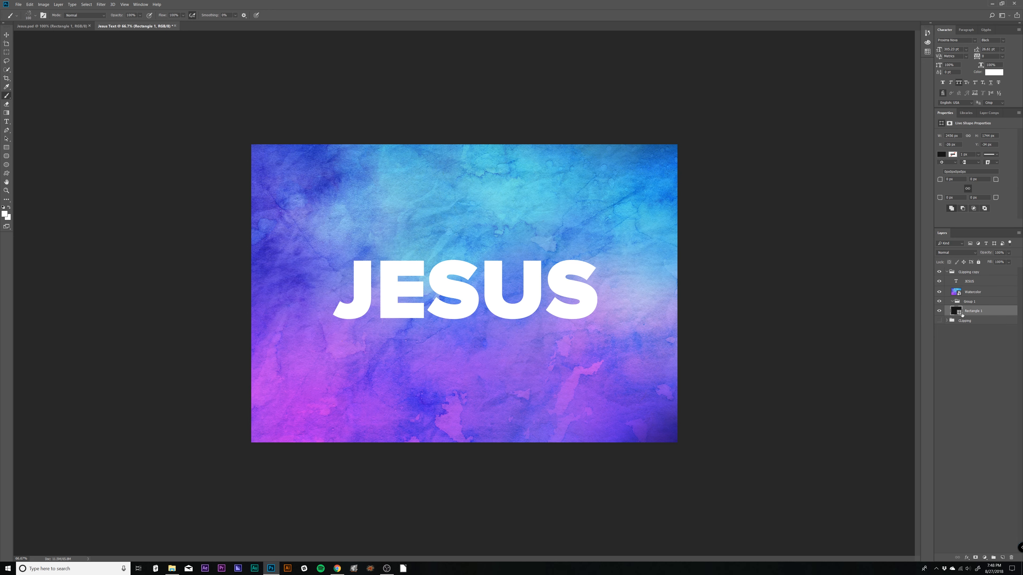
{"action": "mouse_move", "coordinate": [966, 313]}
{"action": "left_mouse_down"}
{"action": "mouse_move", "coordinate": [961, 297]}
{"action": "mouse_move", "coordinate": [952, 300]}
{"action": "left_mouse_up"}
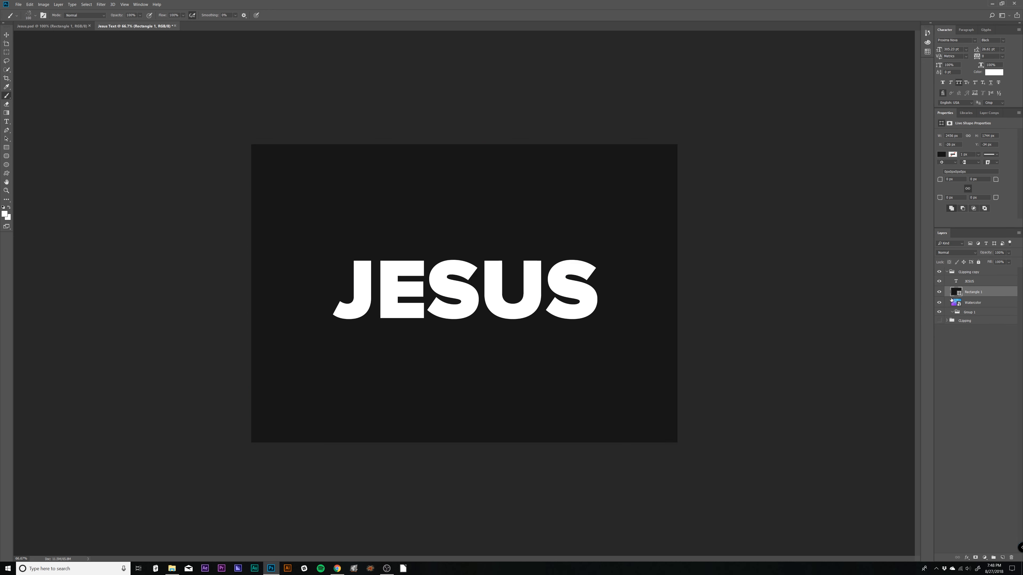
- Delete the empty Group 1 and rename the Clipping copy group as Layer Mask
{"action": "left_click", "coordinate": [969, 314]}
{"action": "key", "text": "Delete"}
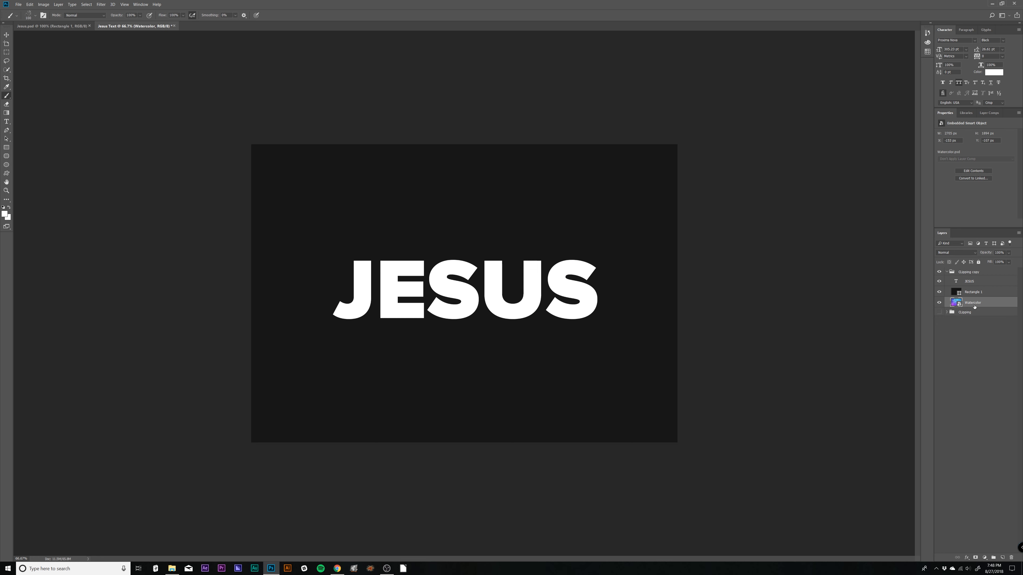
{"action": "double_click", "coordinate": [964, 272]}
{"action": "type", "text": "Lsy"}
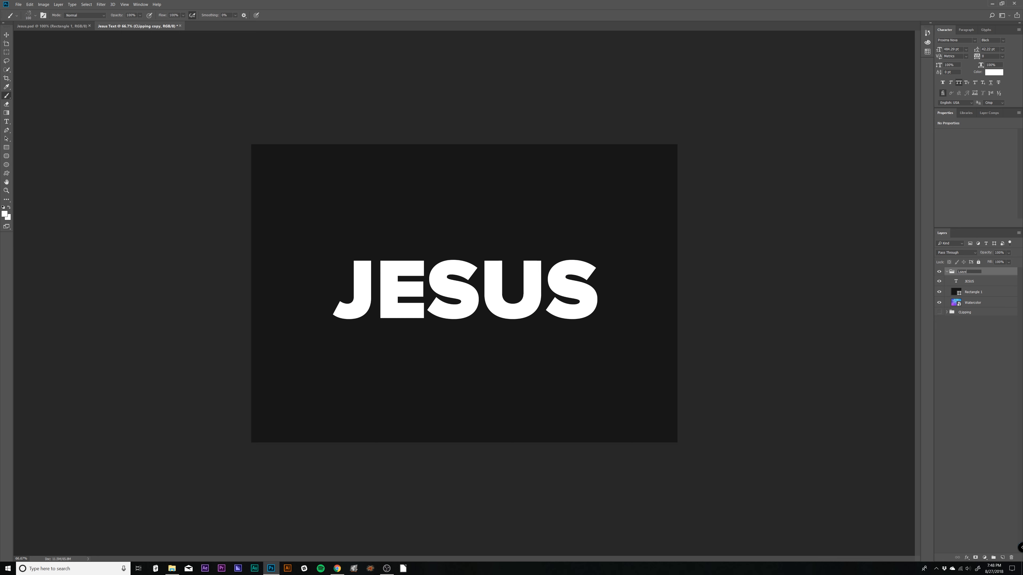
{"action": "key", "text": "BackSpace"}
{"action": "key", "text": "Return"}
- Load the JESUS text outline as a selection and make Rectangle 1 the active layer
{"action": "left_click", "coordinate": [957, 282]}
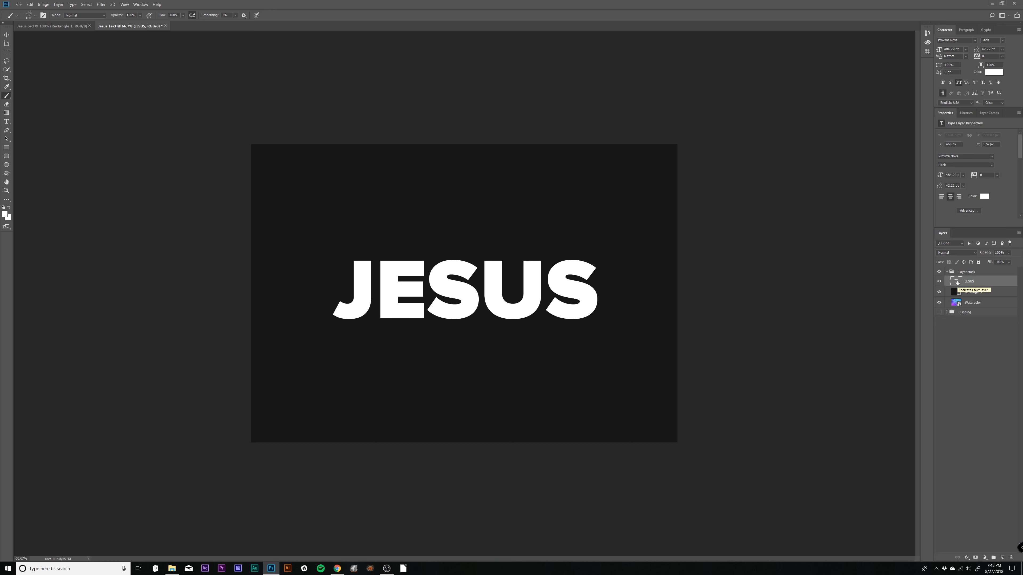
{"action": "left_click", "coordinate": [957, 282], "text": "ctrl"}
{"action": "left_click", "coordinate": [975, 295]}
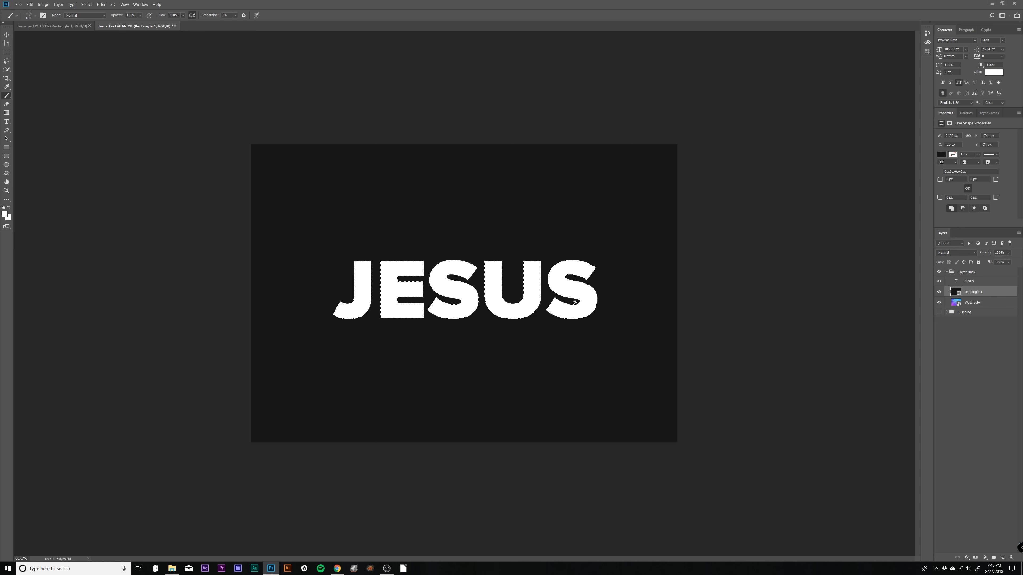